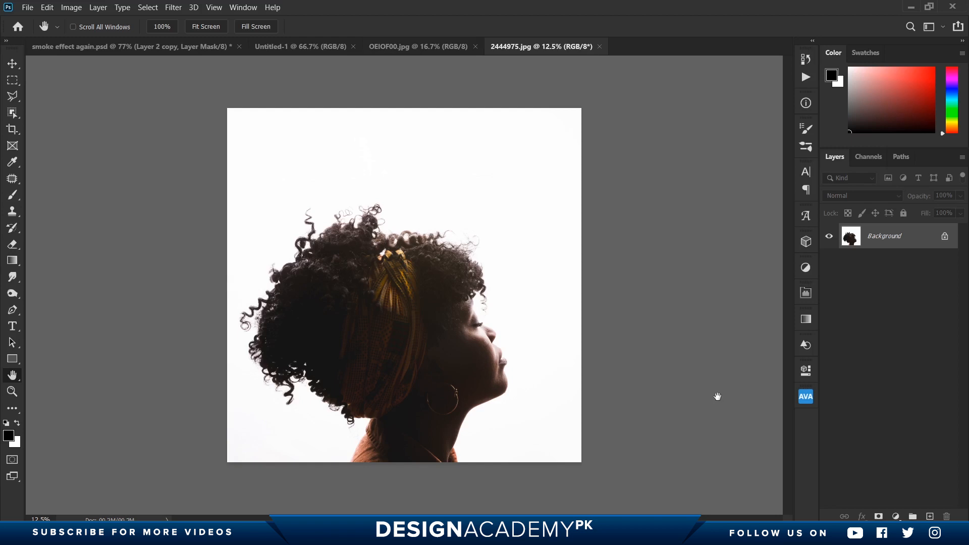
Compare the red, green and blue channels of the portrait and duplicate the Blue channel
{"action": "left_click", "coordinate": [869, 157]}
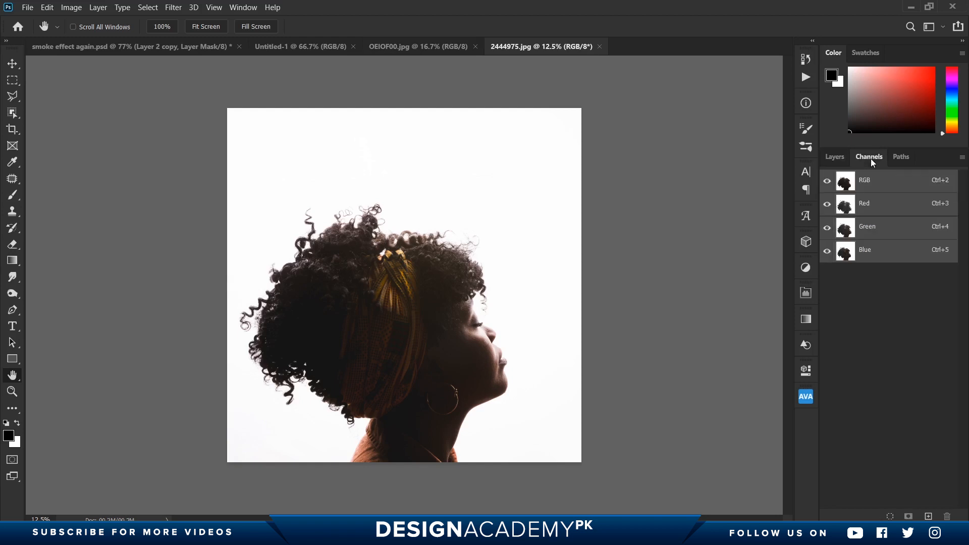
{"action": "left_click", "coordinate": [869, 203]}
{"action": "left_click", "coordinate": [875, 227]}
{"action": "left_click", "coordinate": [882, 257]}
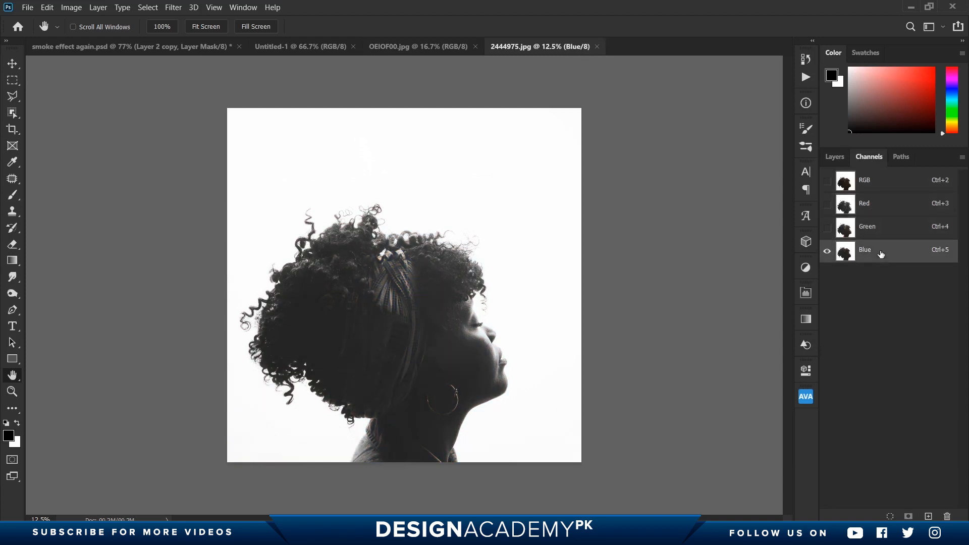
{"action": "left_click_drag", "start_coordinate": [872, 252], "coordinate": [928, 516]}
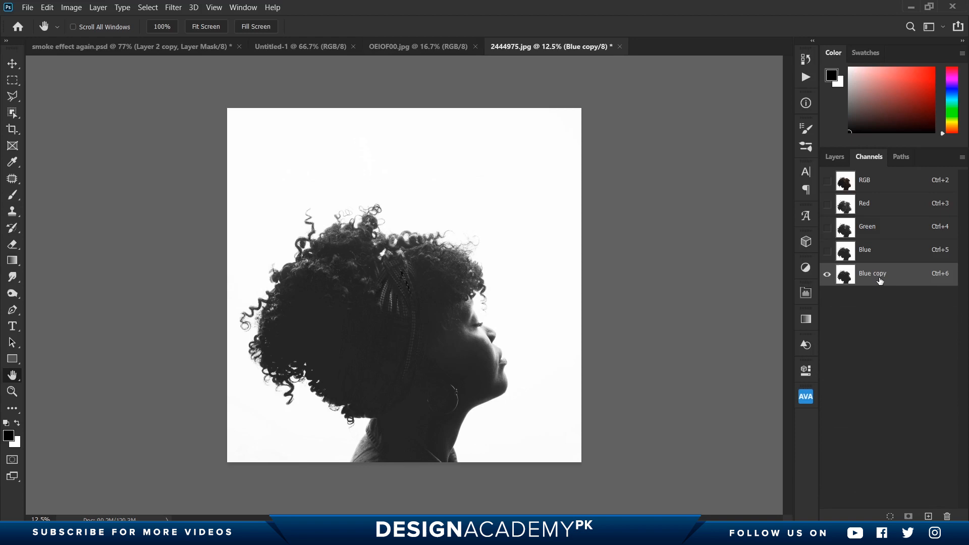
Start a Levels adjustment on the Blue copy channel with shadow input 26 and midtone input 0.17
{"action": "left_click", "coordinate": [71, 7]}
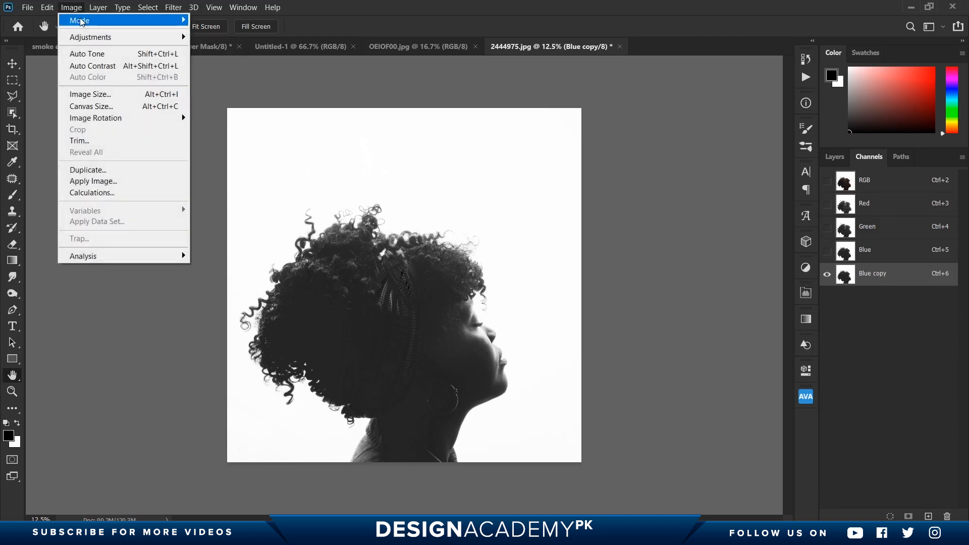
{"action": "mouse_move", "coordinate": [112, 43]}
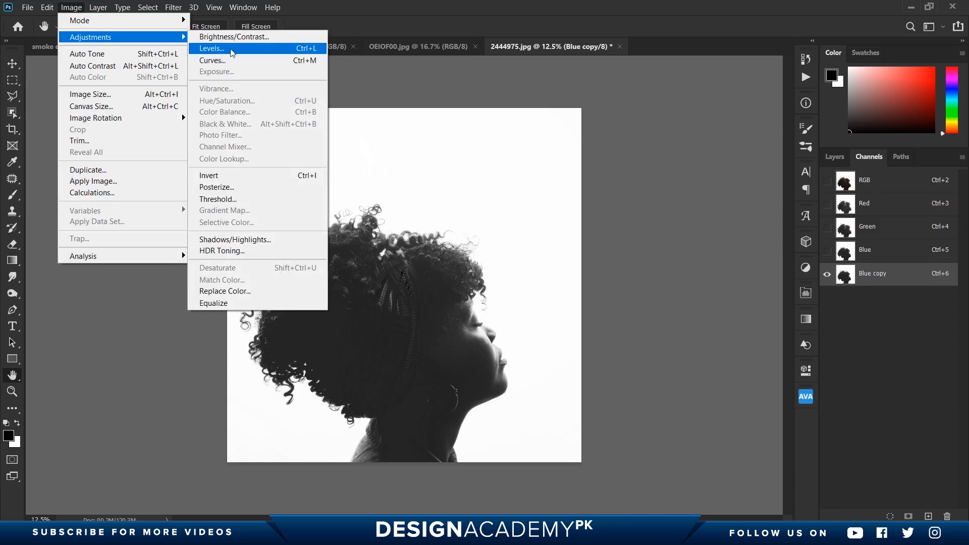
{"action": "left_click", "coordinate": [269, 53]}
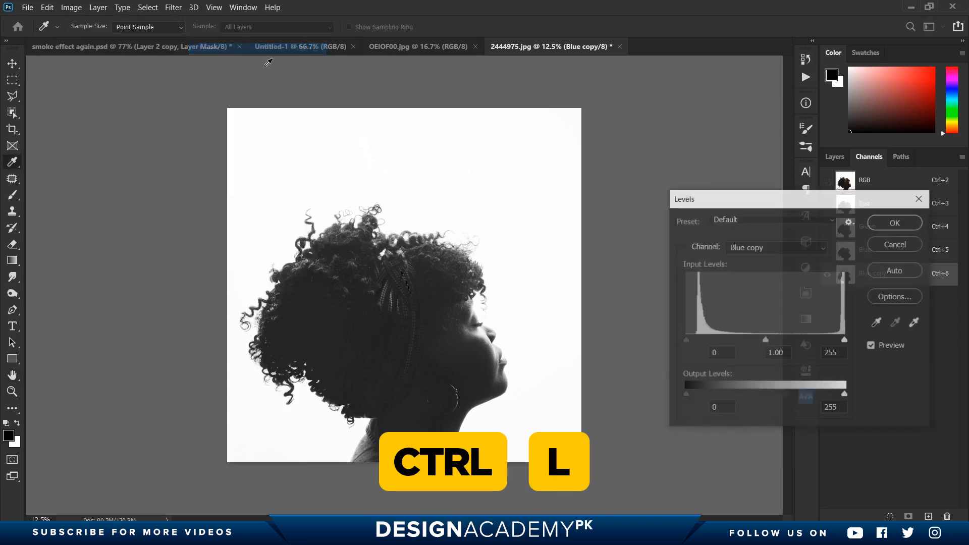
{"action": "left_click_drag", "start_coordinate": [655, 302], "coordinate": [703, 304]}
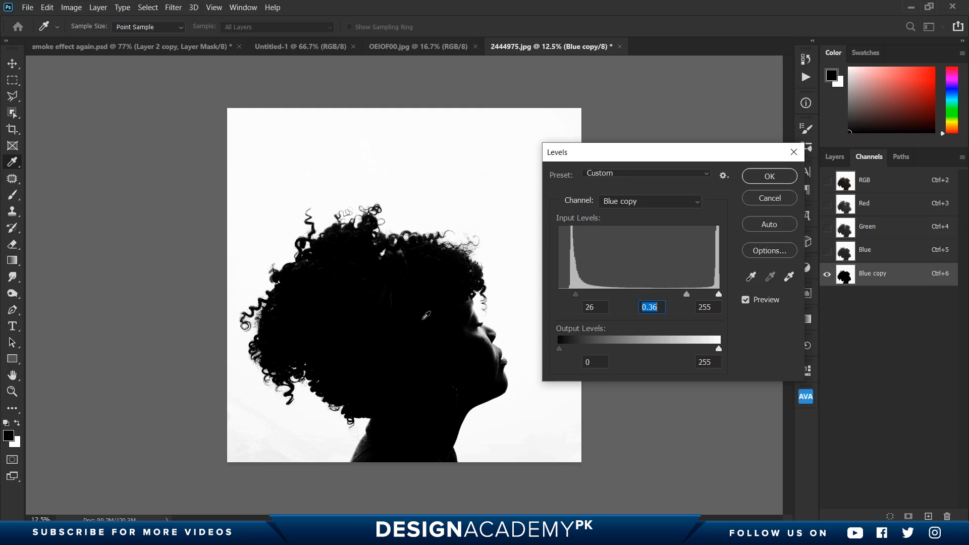
{"action": "left_click", "coordinate": [687, 297]}
{"action": "left_click_drag", "start_coordinate": [687, 295], "coordinate": [701, 294]}
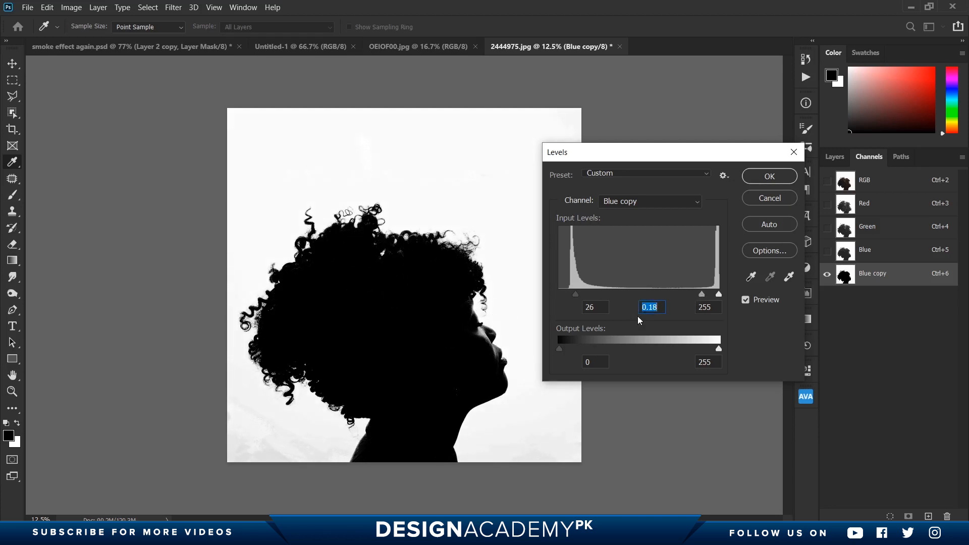
{"action": "mouse_move", "coordinate": [701, 295]}
{"action": "left_mouse_down"}
{"action": "mouse_move", "coordinate": [711, 295]}
{"action": "mouse_move", "coordinate": [698, 295]}
{"action": "left_mouse_up"}
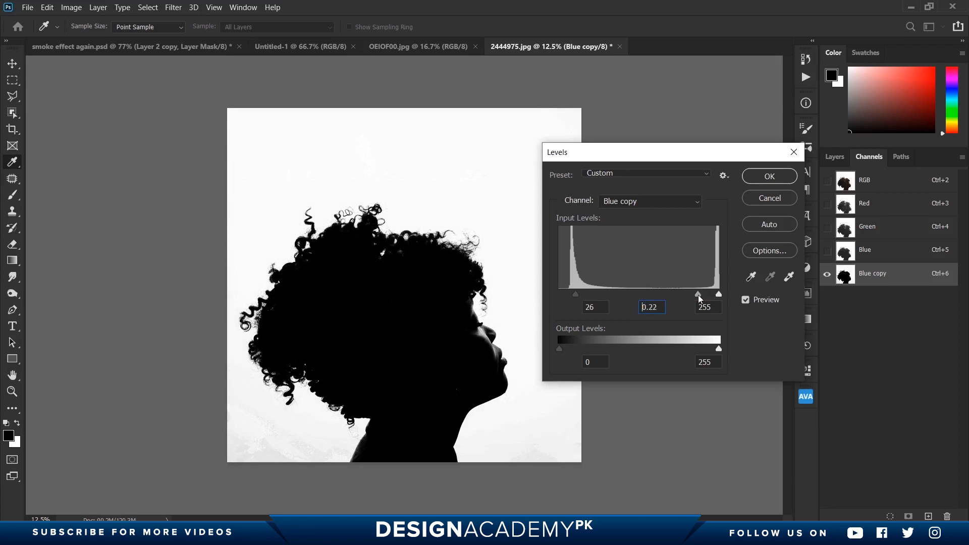
{"action": "left_click_drag", "start_coordinate": [698, 295], "coordinate": [702, 294]}
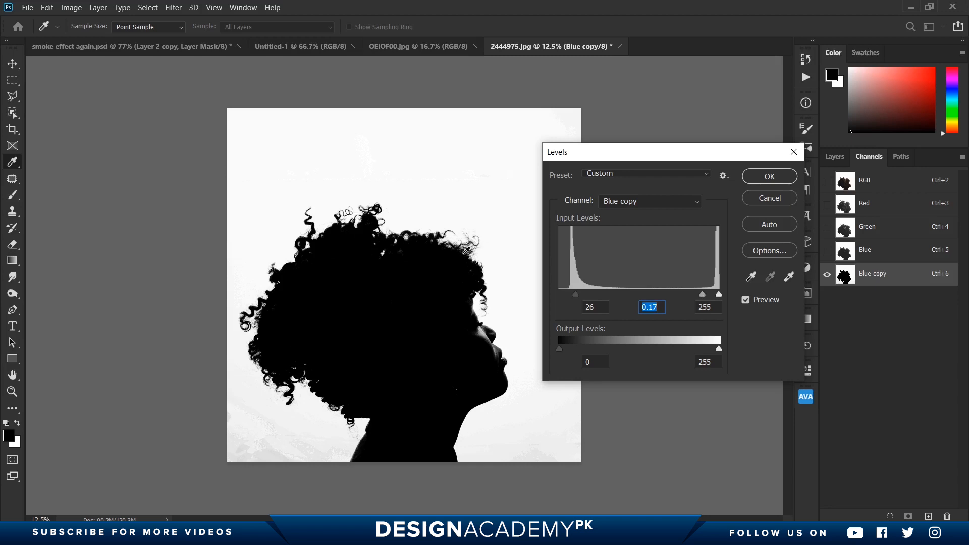
Check the hair and face edges up close and change the Levels inputs to midtones 0.21 and shadows 132
{"action": "left_click", "coordinate": [469, 249], "text": "ctrl"}
{"action": "left_click", "coordinate": [469, 250], "text": "ctrl"}
{"action": "left_click", "coordinate": [471, 250], "text": "ctrl"}
{"action": "left_click_drag", "start_coordinate": [473, 252], "coordinate": [341, 284]}
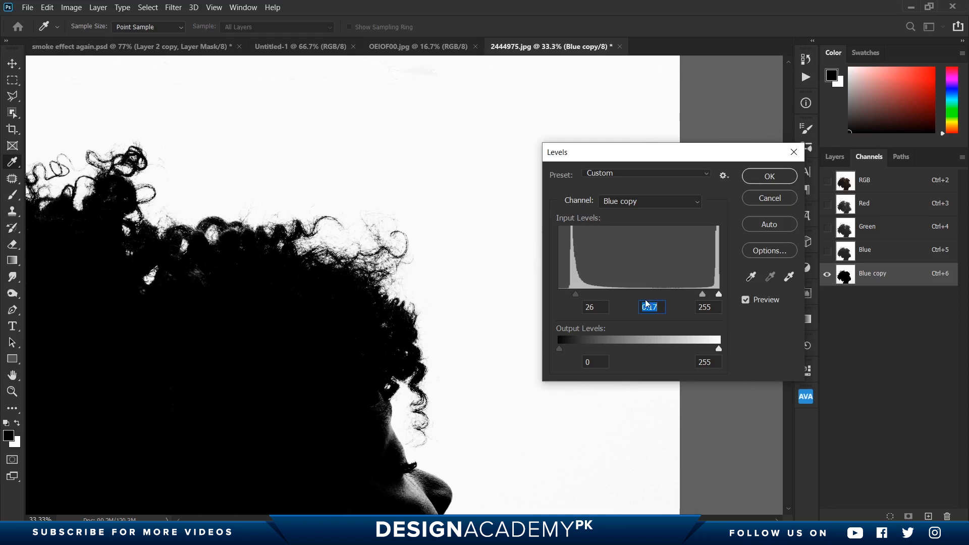
{"action": "mouse_move", "coordinate": [703, 293]}
{"action": "left_mouse_down"}
{"action": "mouse_move", "coordinate": [720, 294]}
{"action": "mouse_move", "coordinate": [685, 295]}
{"action": "left_mouse_up"}
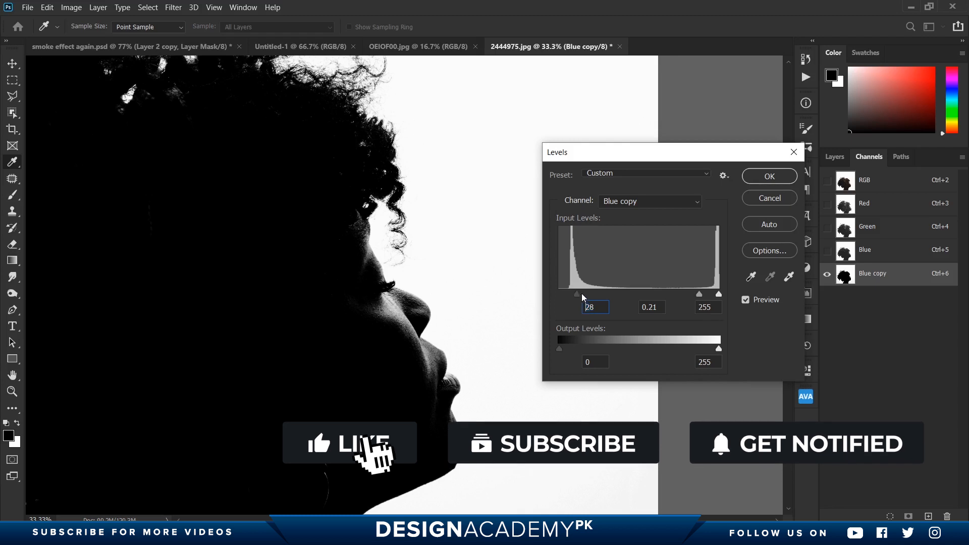
{"action": "left_click_drag", "start_coordinate": [582, 294], "coordinate": [642, 294]}
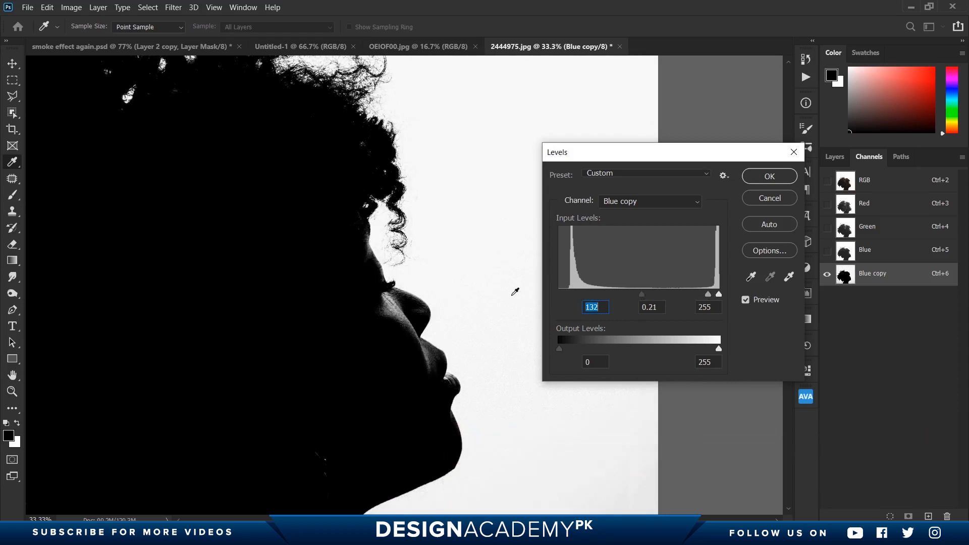
Set the Levels highlight input to 250 to whiten the backdrop and apply the adjustment
{"action": "key", "text": "ctrl+0"}
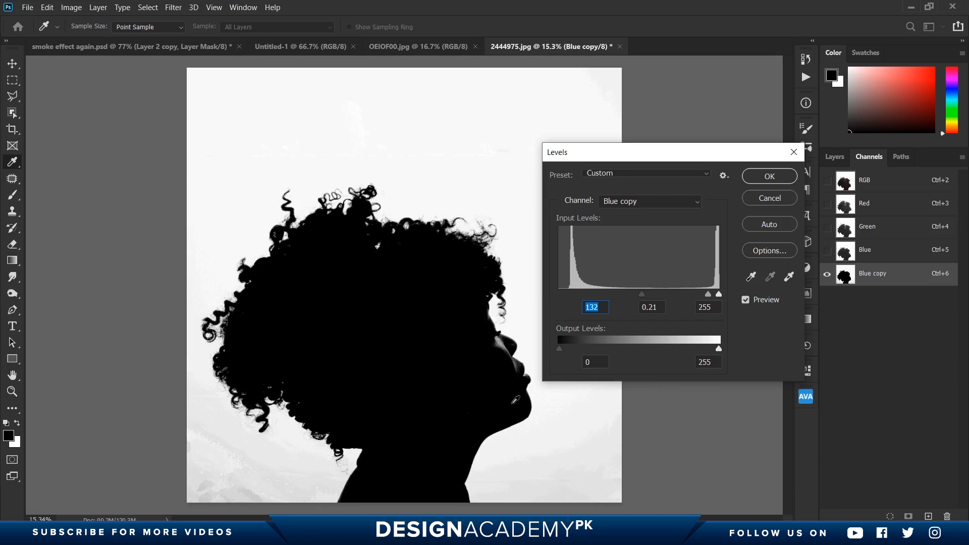
{"action": "left_click_drag", "start_coordinate": [718, 293], "coordinate": [714, 294]}
{"action": "left_click", "coordinate": [715, 293]}
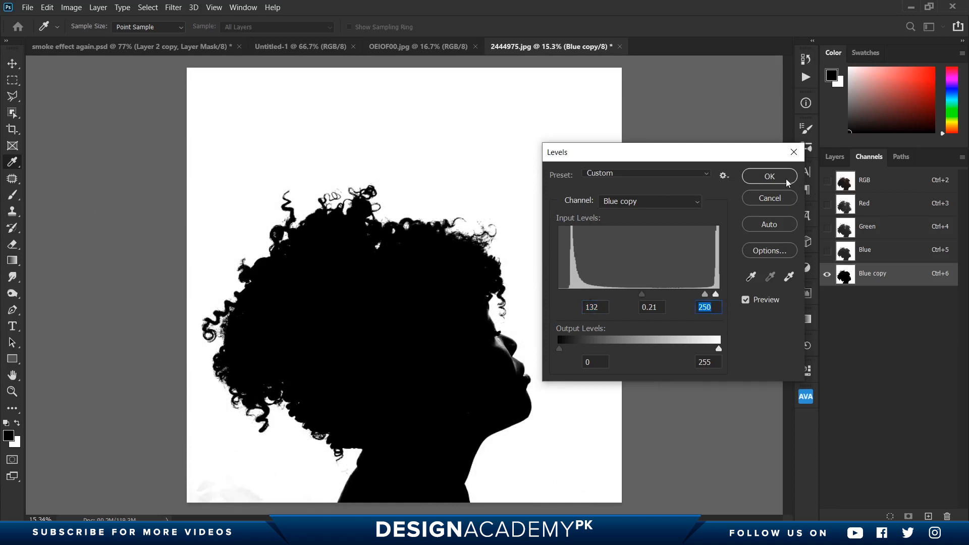
{"action": "left_click", "coordinate": [772, 178]}
Set up the Brush tool with black (000000) as foreground color and Overlay blending mode
{"action": "key", "text": "b"}
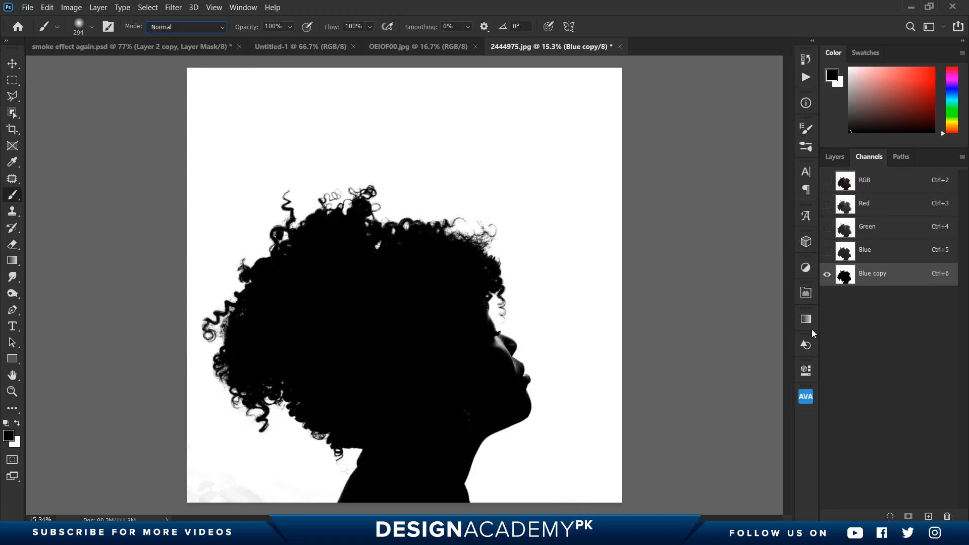
{"action": "right_click", "coordinate": [10, 196]}
{"action": "left_click", "coordinate": [45, 195]}
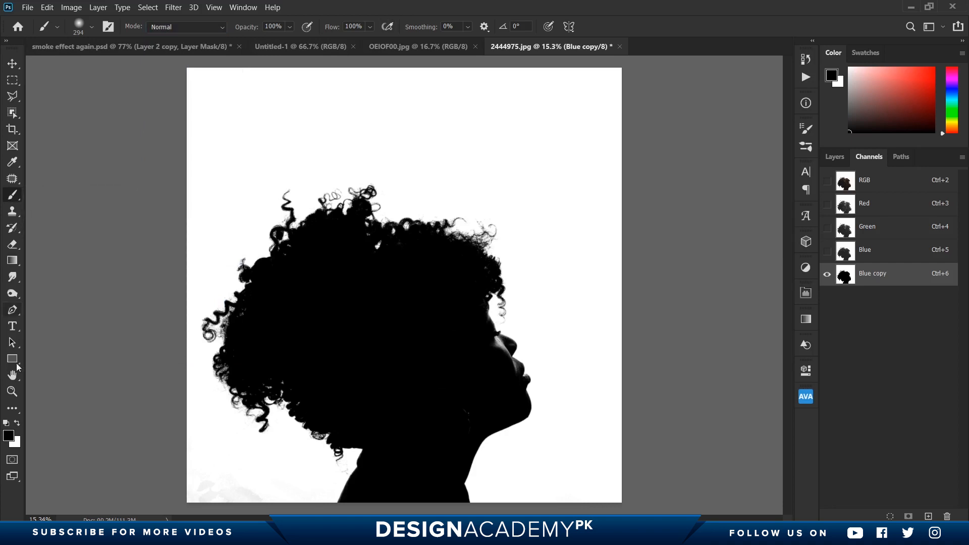
{"action": "left_click", "coordinate": [8, 436]}
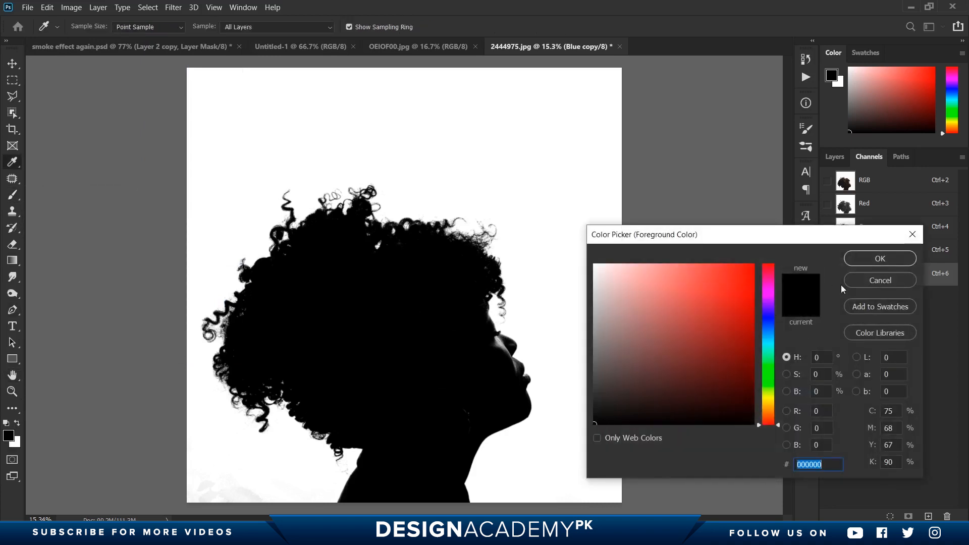
{"action": "left_click", "coordinate": [878, 262]}
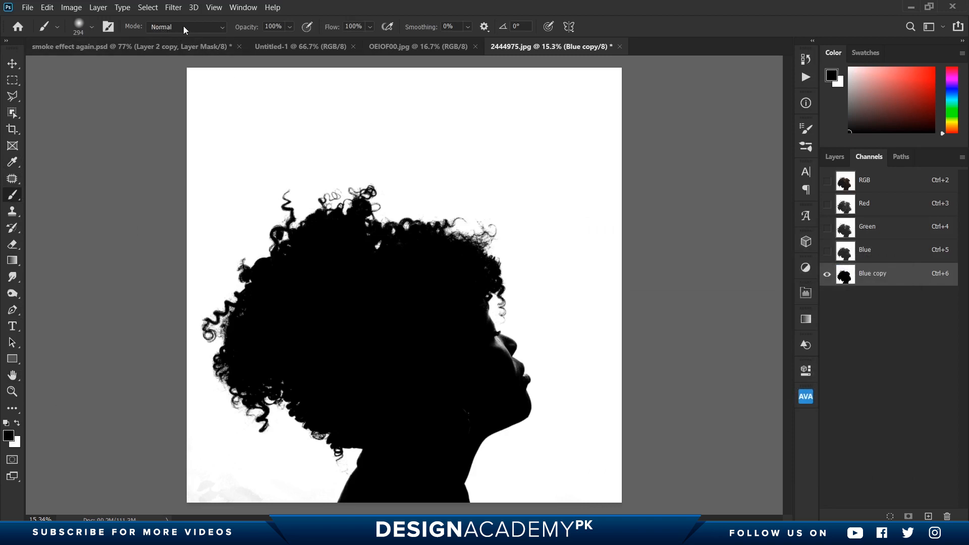
{"action": "left_click", "coordinate": [184, 26]}
{"action": "left_click", "coordinate": [167, 196]}
Paint black over the remaining grey areas on the face, nose, lips and earring in the Blue copy channel
{"action": "left_click_drag", "start_coordinate": [512, 369], "coordinate": [567, 374]}
{"action": "left_click_drag", "start_coordinate": [480, 333], "coordinate": [415, 324]}
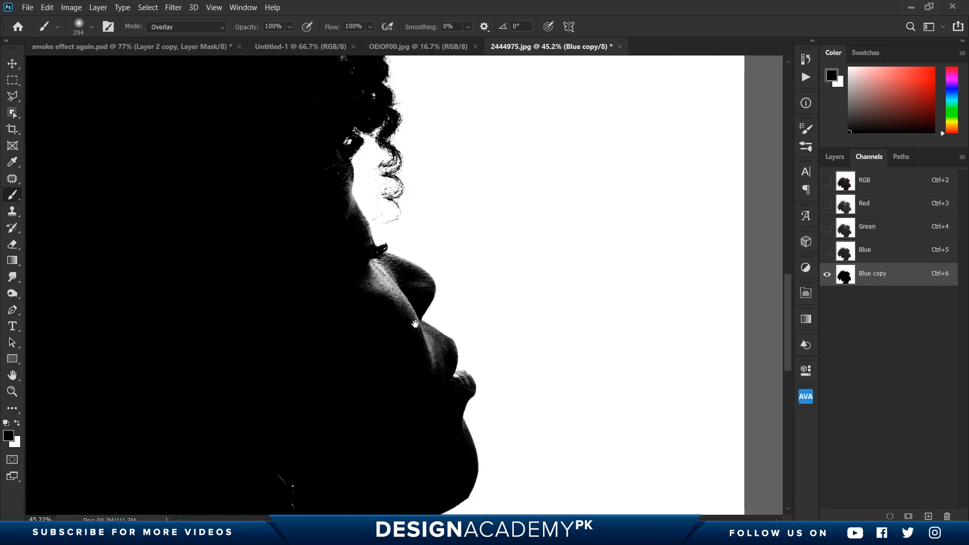
{"action": "mouse_move", "coordinate": [341, 152]}
{"action": "left_mouse_down"}
{"action": "mouse_move", "coordinate": [343, 235]}
{"action": "mouse_move", "coordinate": [342, 215]}
{"action": "mouse_move", "coordinate": [360, 266]}
{"action": "mouse_move", "coordinate": [382, 290]}
{"action": "mouse_move", "coordinate": [372, 263]}
{"action": "mouse_move", "coordinate": [401, 285]}
{"action": "mouse_move", "coordinate": [380, 269]}
{"action": "mouse_move", "coordinate": [404, 345]}
{"action": "mouse_move", "coordinate": [373, 270]}
{"action": "mouse_move", "coordinate": [393, 327]}
{"action": "mouse_move", "coordinate": [375, 283]}
{"action": "mouse_move", "coordinate": [381, 325]}
{"action": "mouse_move", "coordinate": [358, 276]}
{"action": "left_mouse_up"}
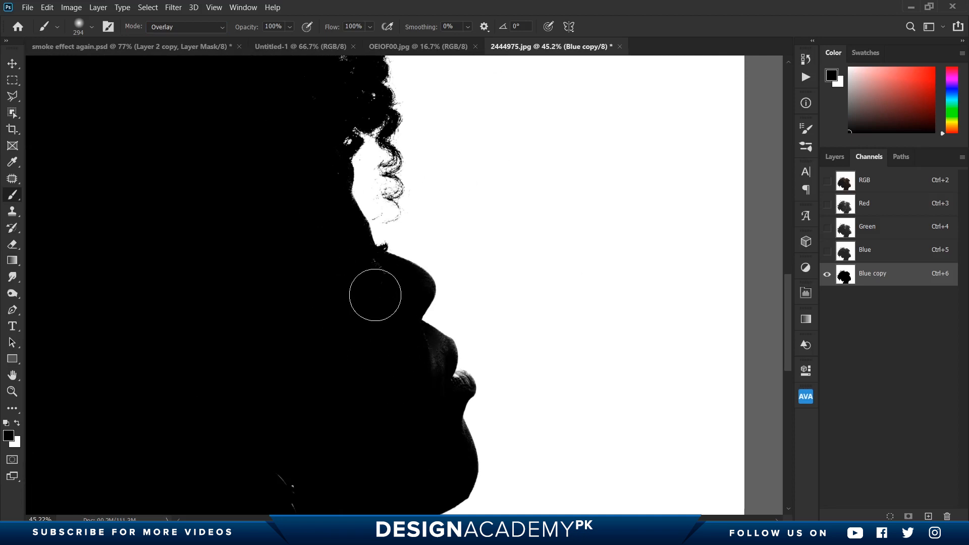
{"action": "mouse_move", "coordinate": [393, 345]}
{"action": "left_mouse_down"}
{"action": "mouse_move", "coordinate": [438, 373]}
{"action": "mouse_move", "coordinate": [410, 386]}
{"action": "mouse_move", "coordinate": [459, 361]}
{"action": "left_mouse_up"}
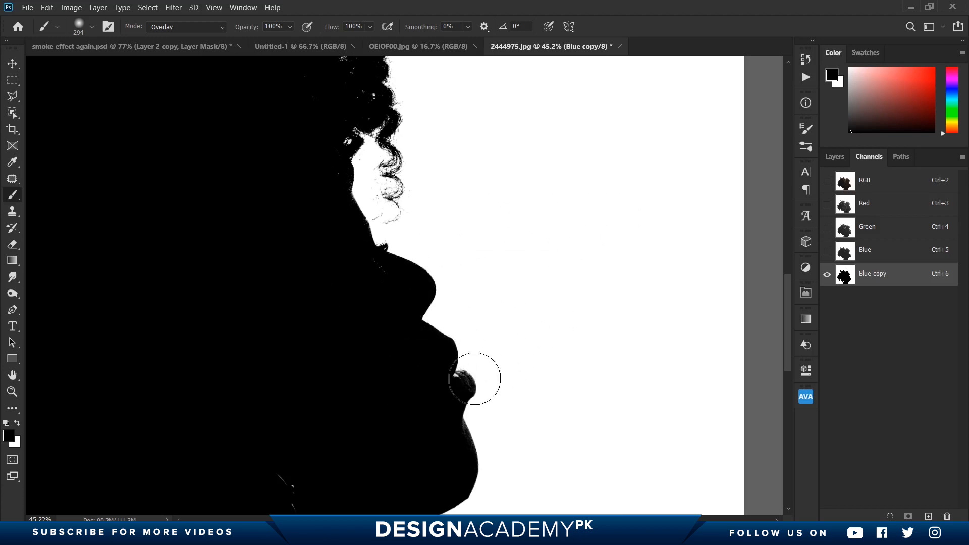
{"action": "scroll", "coordinate": [474, 378], "scroll_direction": "down", "scroll_amount": 3}
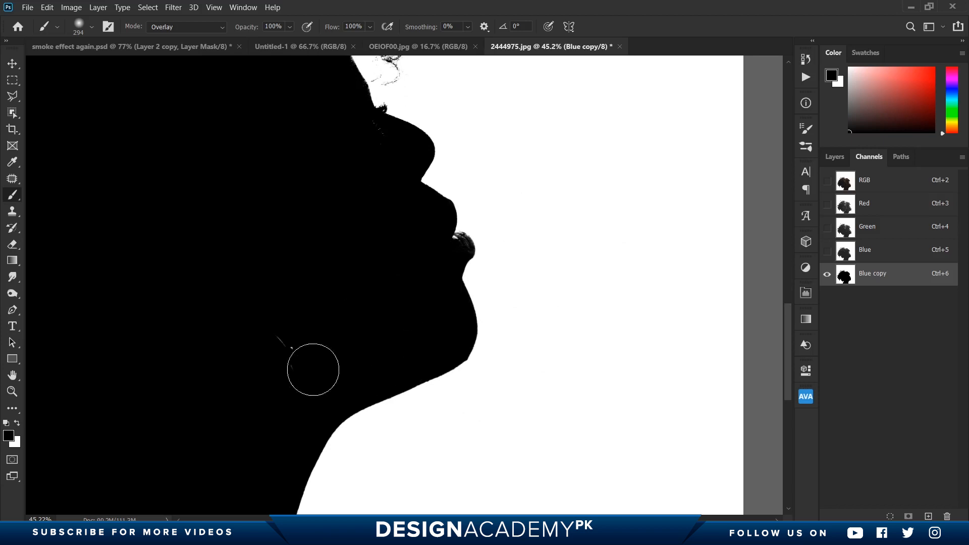
{"action": "left_click_drag", "start_coordinate": [338, 203], "coordinate": [446, 343]}
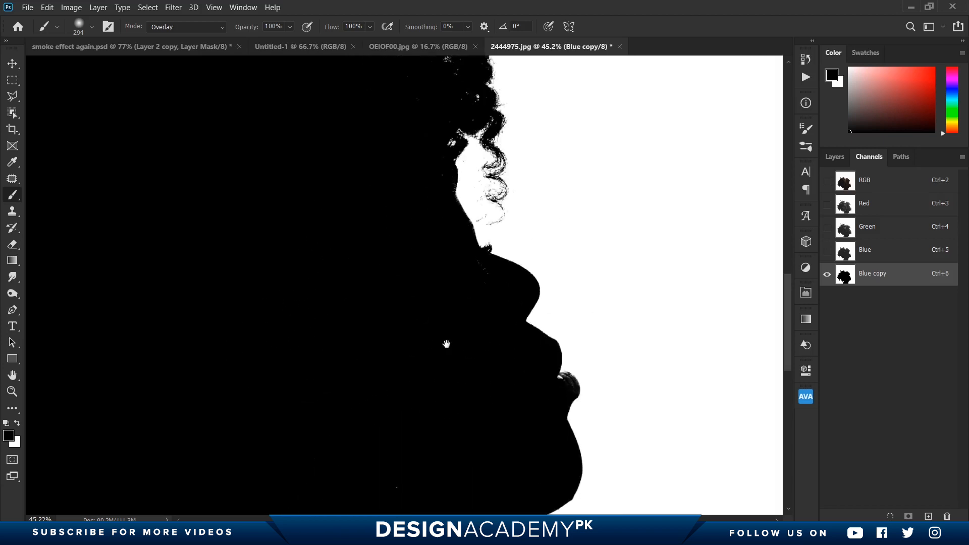
{"action": "scroll", "coordinate": [447, 343], "scroll_direction": "down", "scroll_amount": 5}
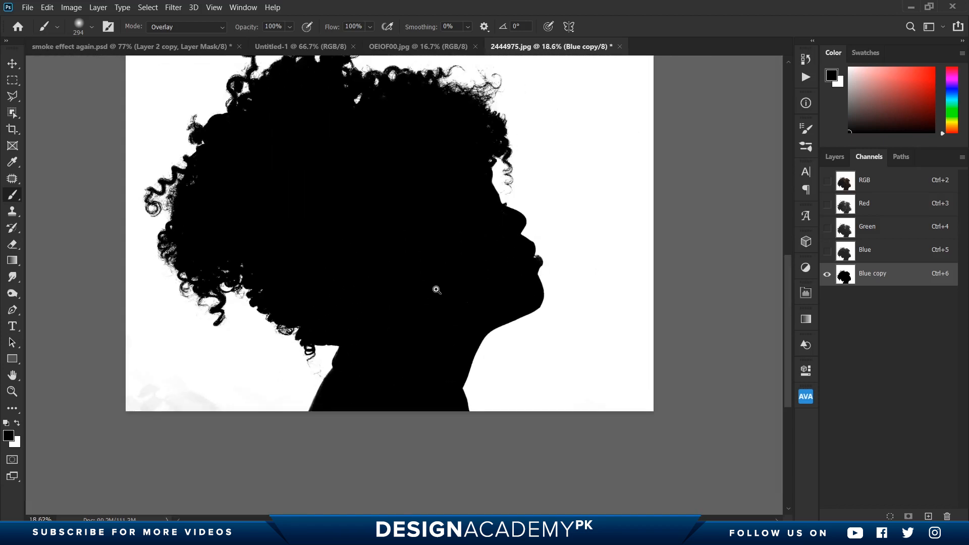
{"action": "scroll", "coordinate": [522, 250], "scroll_direction": "up", "scroll_amount": 4}
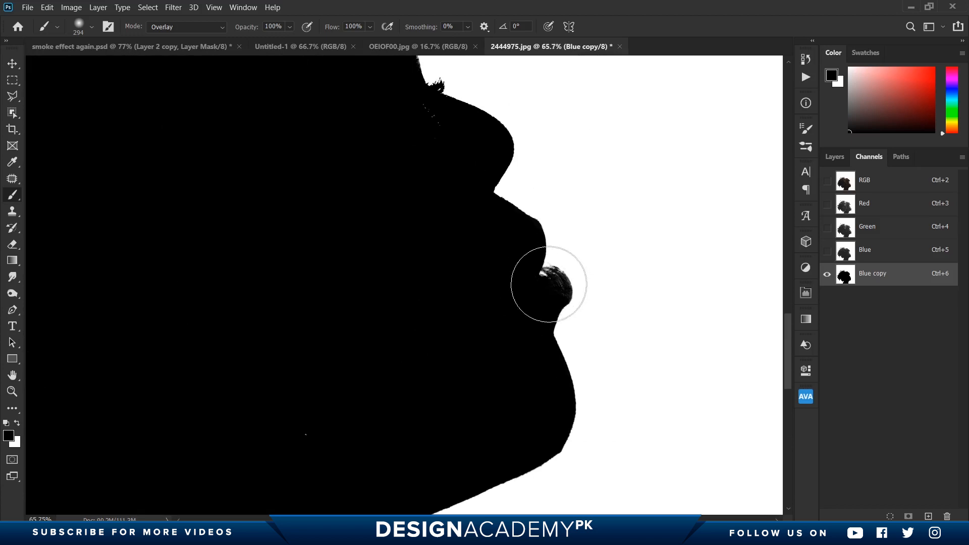
{"action": "scroll", "coordinate": [510, 277], "scroll_direction": "down", "scroll_amount": 5}
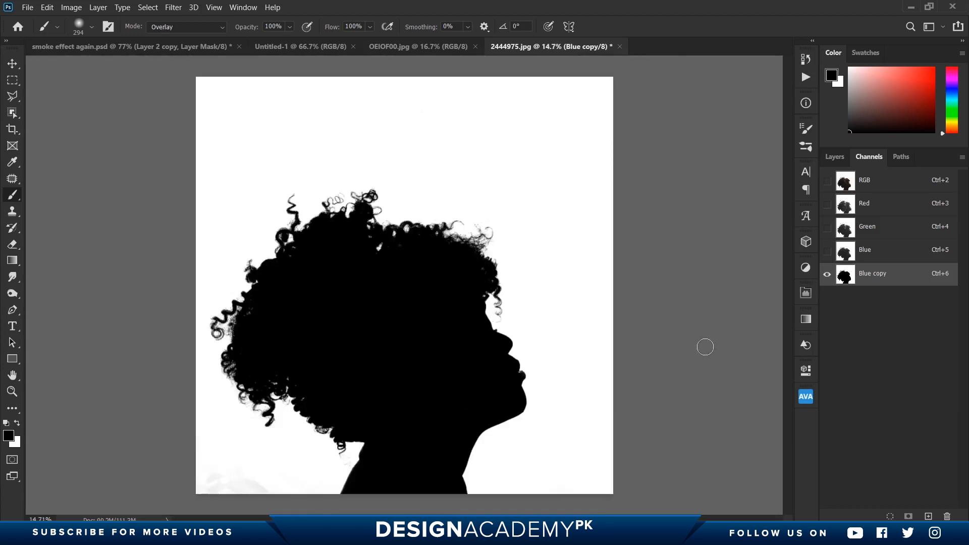
{"action": "scroll", "coordinate": [705, 347], "scroll_direction": "up", "scroll_amount": 1}
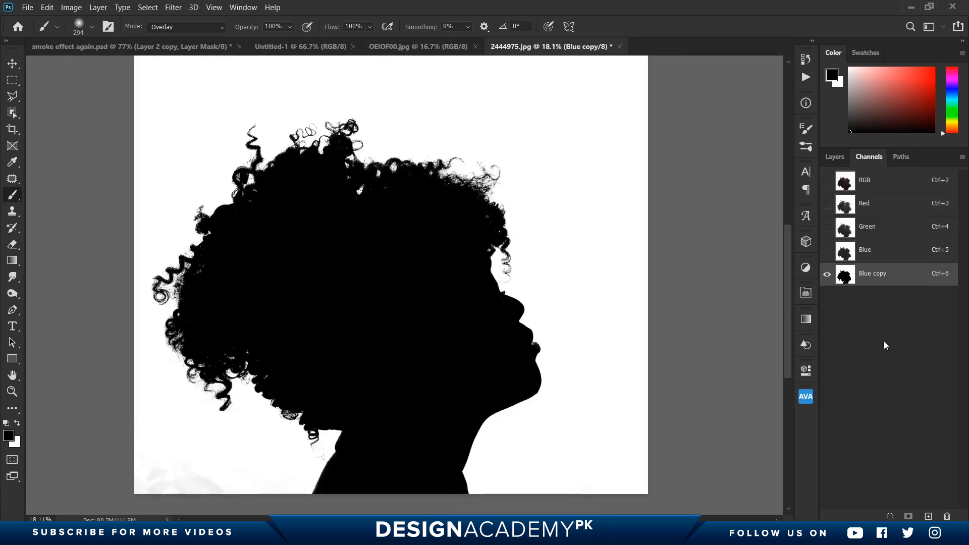
Load the Blue copy channel as a selection and add an inverted layer mask that hides the portrait's white backdrop
{"action": "left_click", "coordinate": [849, 283], "text": "ctrl"}
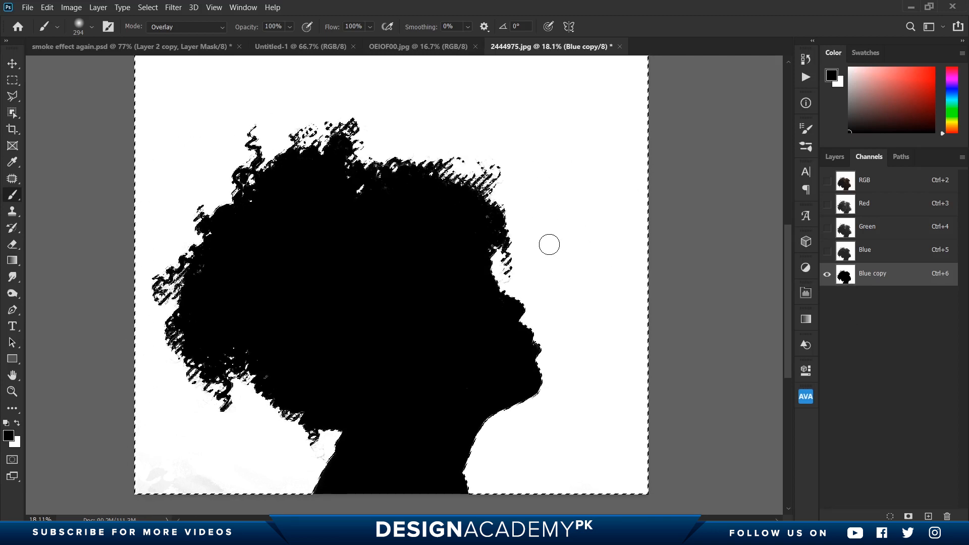
{"action": "left_click_drag", "start_coordinate": [510, 275], "coordinate": [482, 159]}
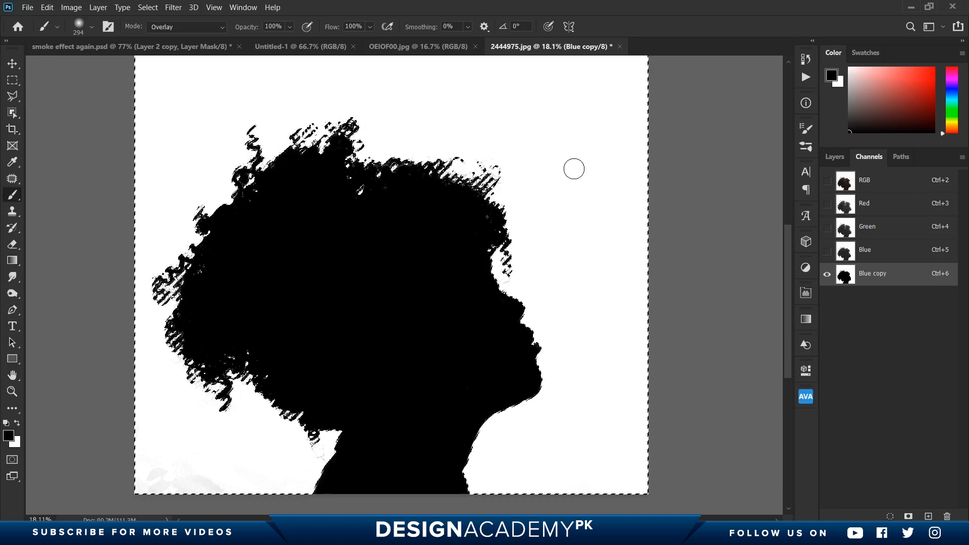
{"action": "left_click", "coordinate": [836, 157]}
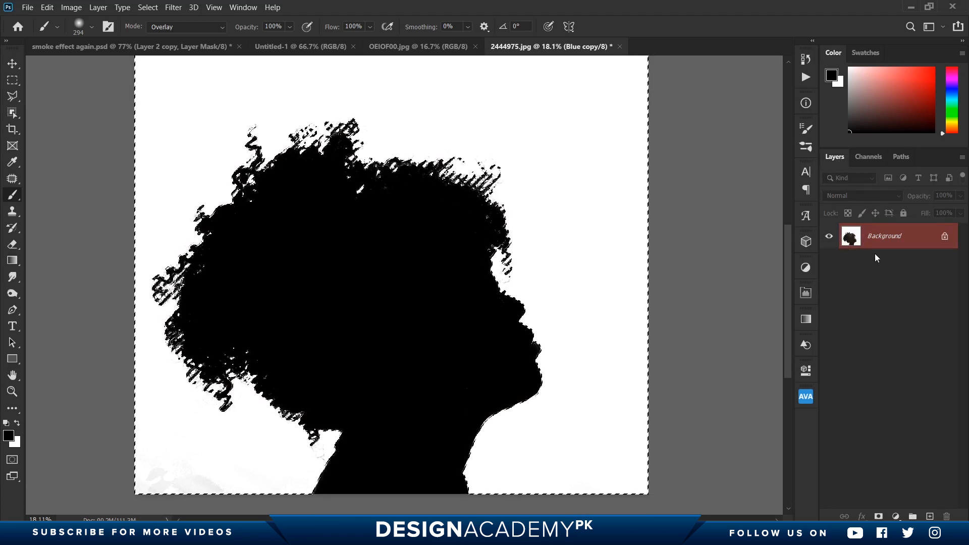
{"action": "left_click", "coordinate": [878, 516]}
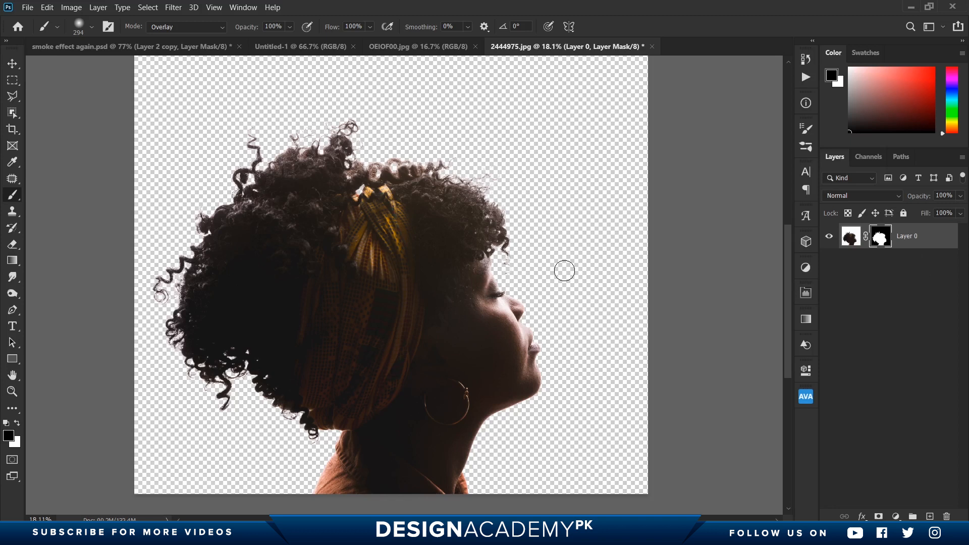
Convert the masked portrait layer to a smart object and move it into the Untitled-1 document
{"action": "right_click", "coordinate": [911, 242]}
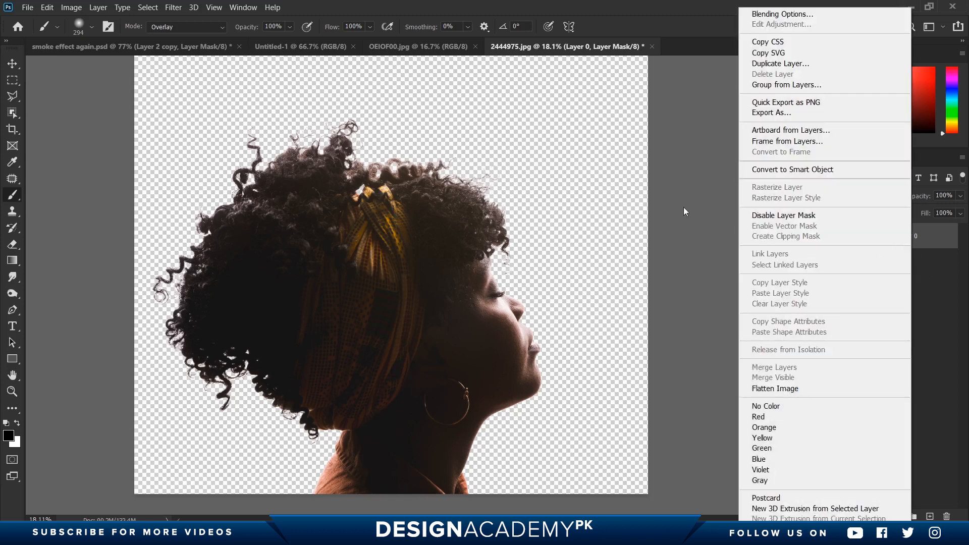
{"action": "left_click", "coordinate": [792, 170]}
{"action": "key", "text": "v"}
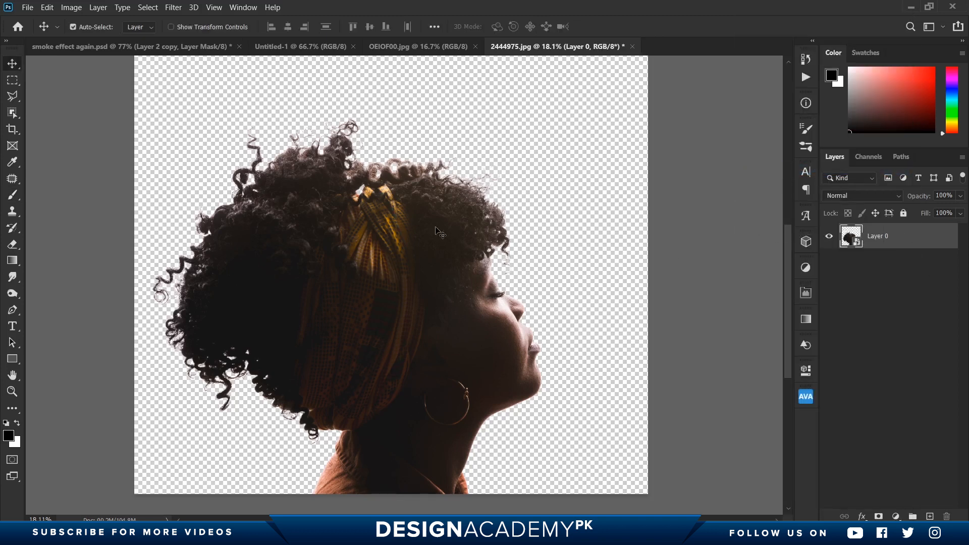
{"action": "left_click_drag", "start_coordinate": [468, 218], "coordinate": [422, 280]}
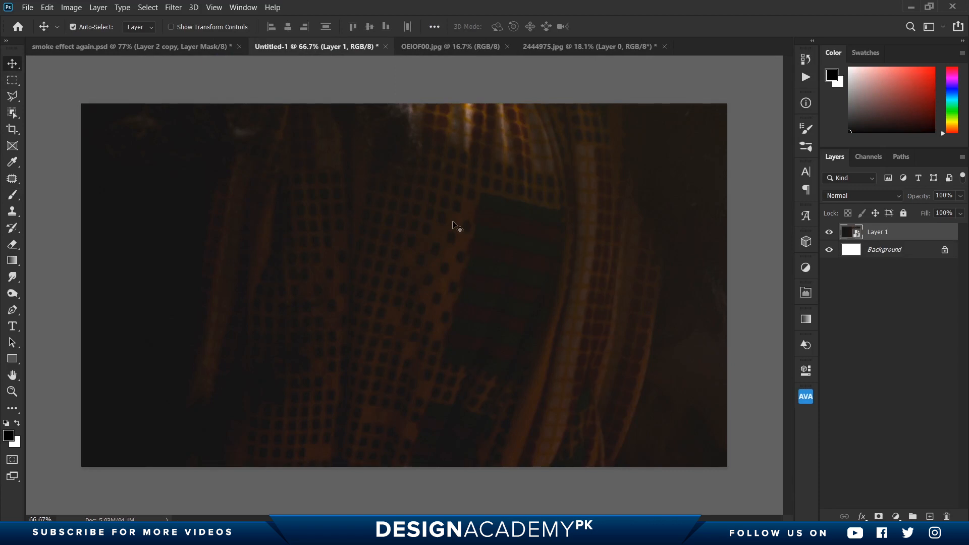
Scale the portrait layer down to about 52.86% and position it within the white canvas
{"action": "left_click", "coordinate": [45, 10]}
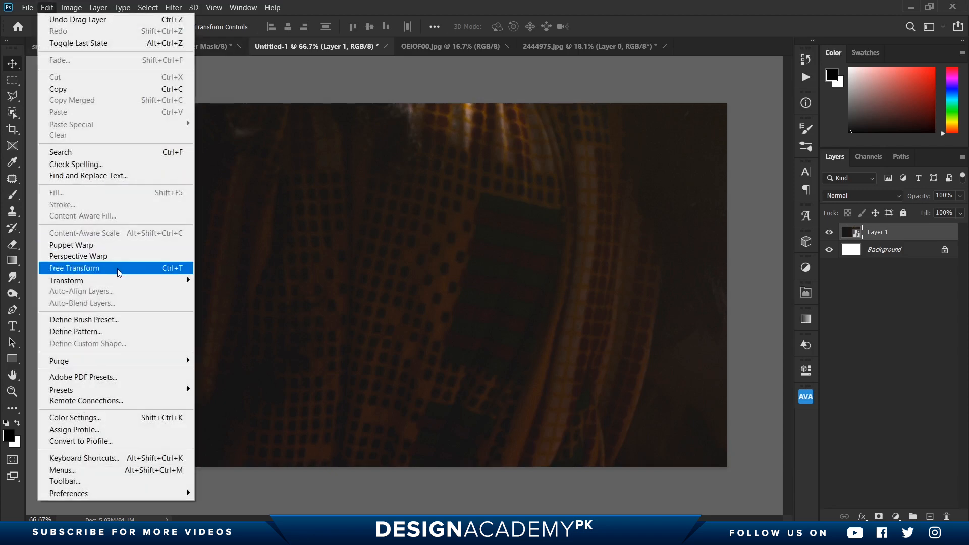
{"action": "left_click", "coordinate": [119, 273]}
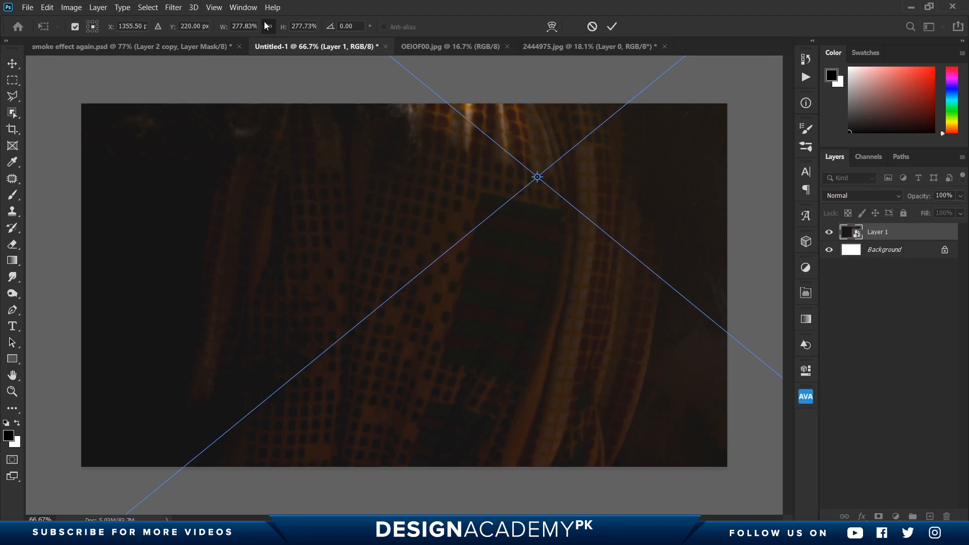
{"action": "left_click_drag", "start_coordinate": [283, 29], "coordinate": [141, 54]}
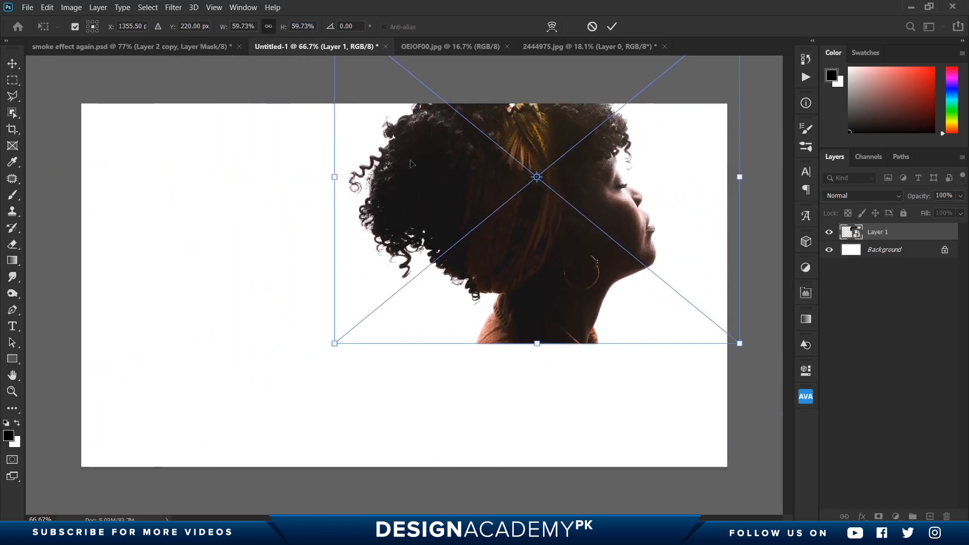
{"action": "left_click_drag", "start_coordinate": [472, 165], "coordinate": [339, 249]}
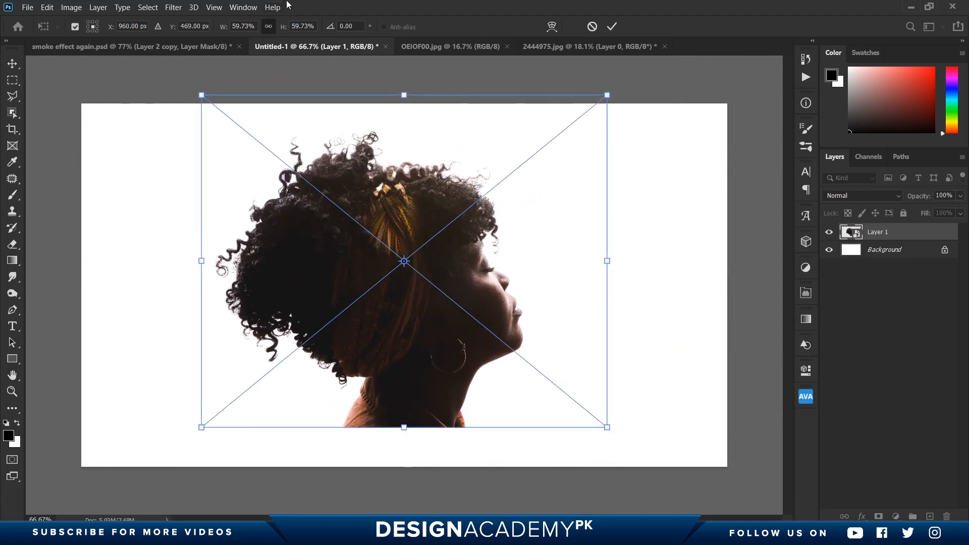
{"action": "left_click_drag", "start_coordinate": [607, 101], "coordinate": [560, 135]}
{"action": "key", "text": "Return"}
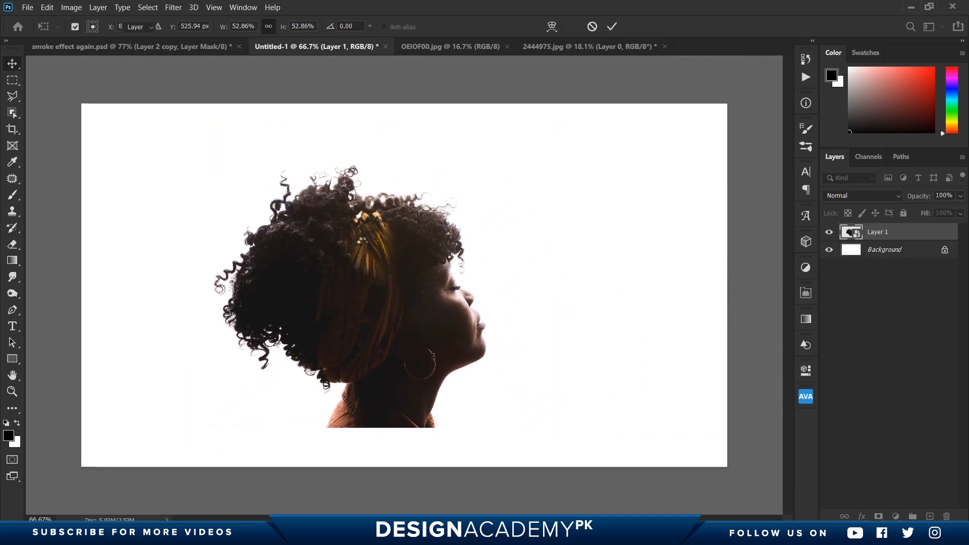
Compare the color channels of the purple smoke image OEIOF00.jpg and duplicate its Green channel
{"action": "key", "text": "ctrl+Tab"}
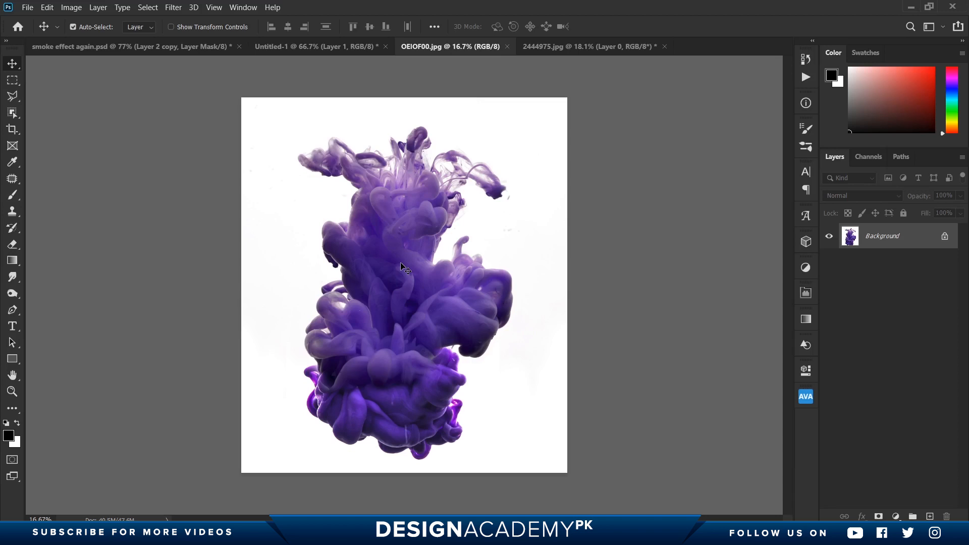
{"action": "left_click", "coordinate": [868, 157]}
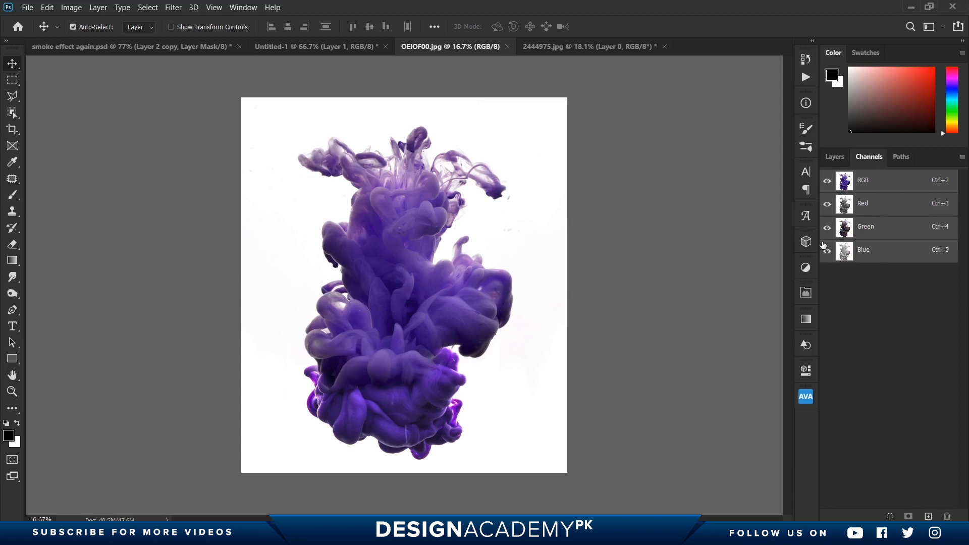
{"action": "left_click", "coordinate": [876, 214]}
{"action": "left_click", "coordinate": [875, 234]}
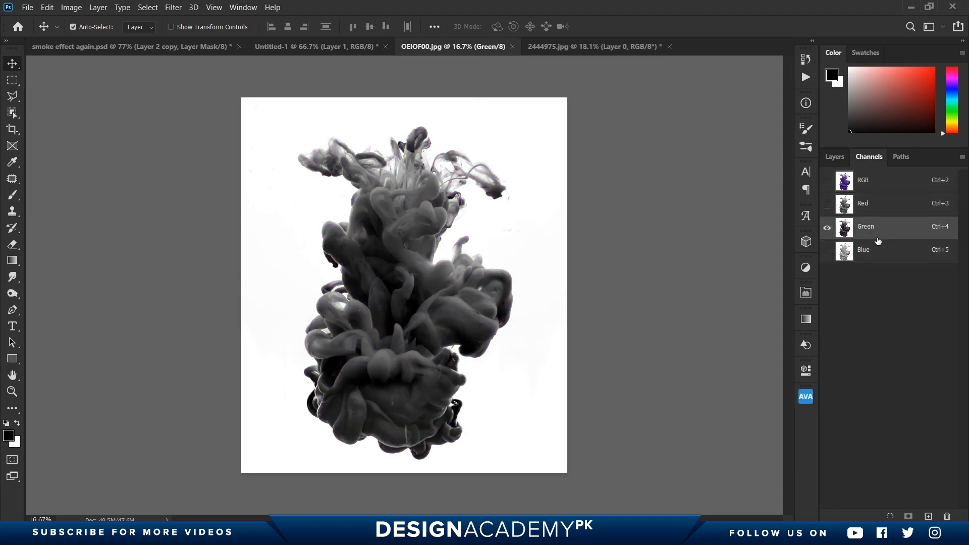
{"action": "left_click", "coordinate": [880, 260]}
{"action": "left_click", "coordinate": [868, 231]}
{"action": "left_click_drag", "start_coordinate": [865, 230], "coordinate": [928, 517]}
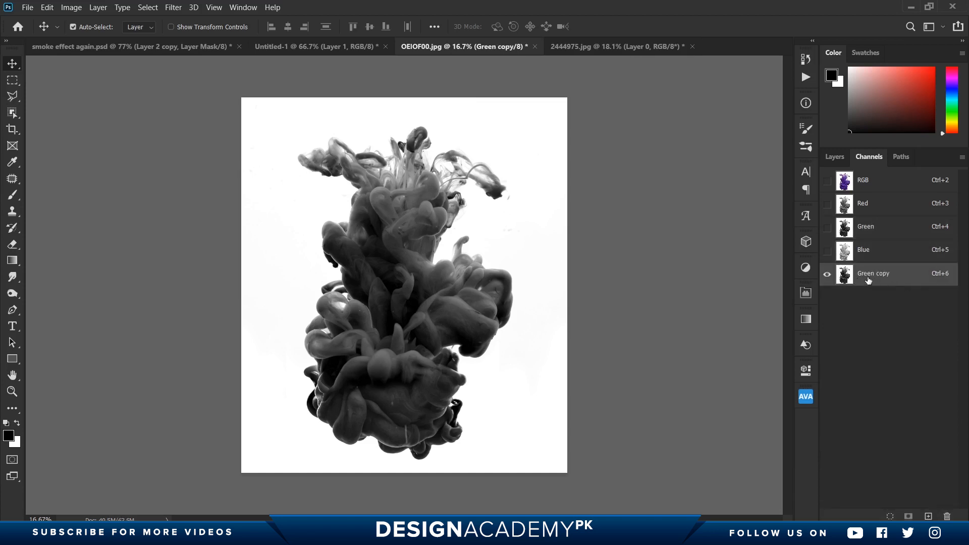
Apply Levels to the Green copy channel with input levels 66, 0.29 and 244 to turn the smoke solid black
{"action": "left_click", "coordinate": [70, 8]}
{"action": "mouse_move", "coordinate": [97, 39]}
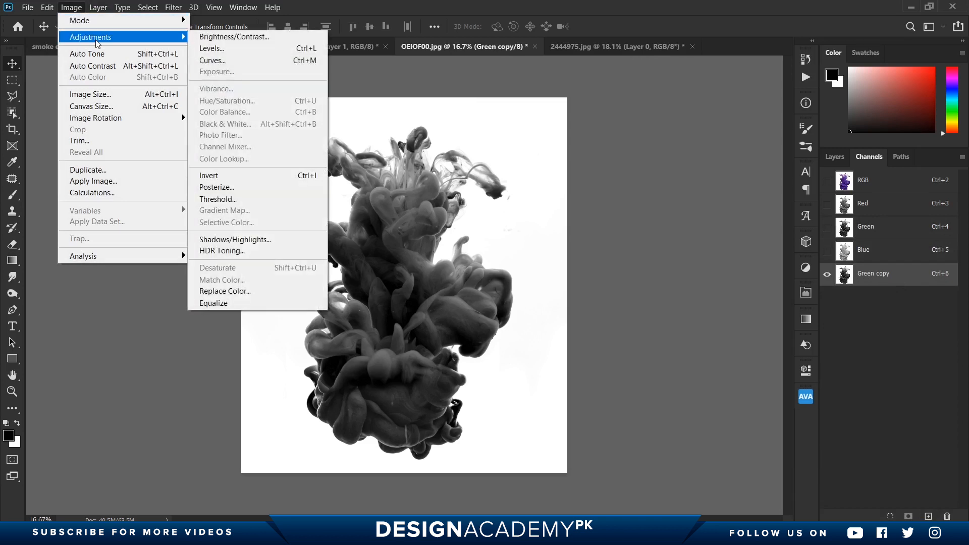
{"action": "left_click", "coordinate": [225, 51]}
{"action": "left_click_drag", "start_coordinate": [639, 296], "coordinate": [691, 295]}
{"action": "left_click_drag", "start_coordinate": [560, 295], "coordinate": [600, 295]}
{"action": "left_click_drag", "start_coordinate": [719, 294], "coordinate": [712, 294]}
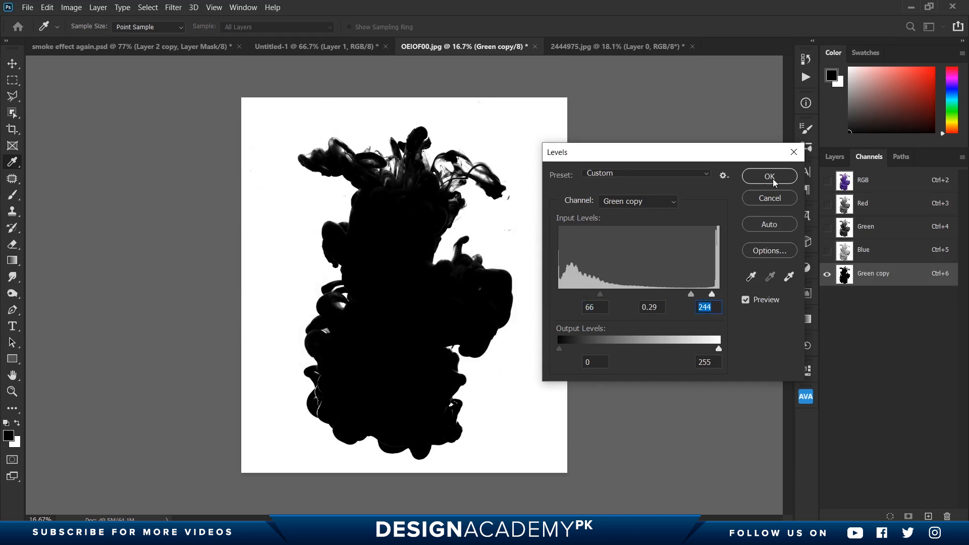
{"action": "left_click", "coordinate": [774, 181]}
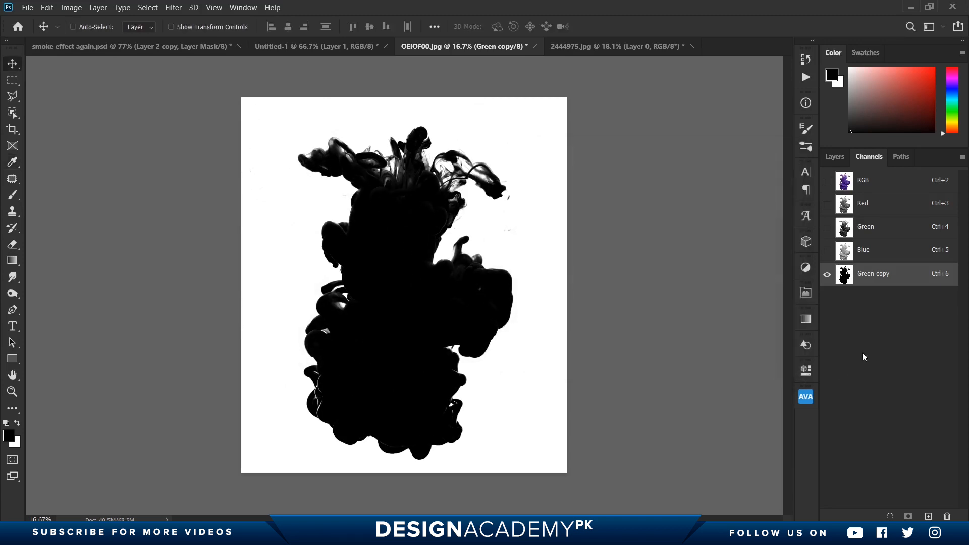
Load the Green copy channel as a selection and add an inverted layer mask that hides the smoke's white backdrop
{"action": "left_click", "coordinate": [845, 276], "text": "ctrl"}
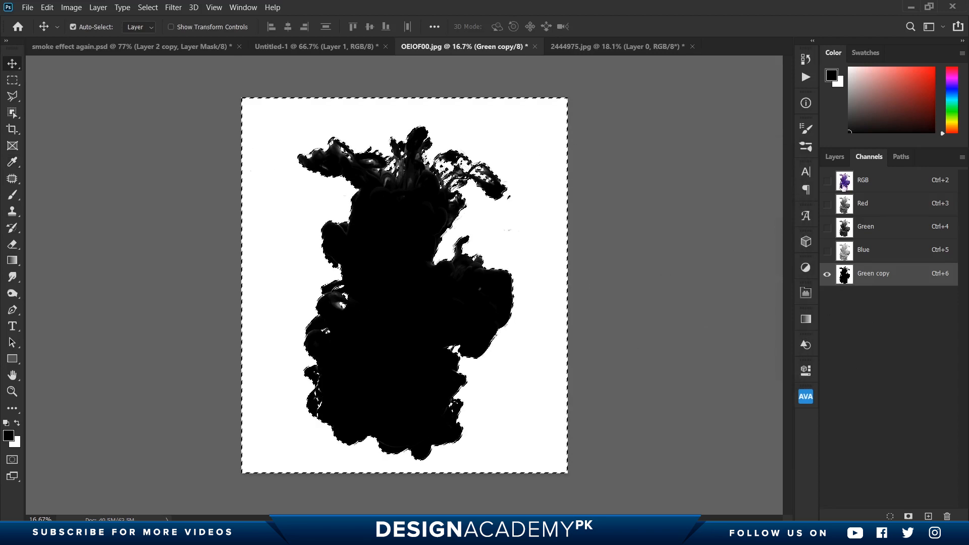
{"action": "left_click", "coordinate": [835, 158]}
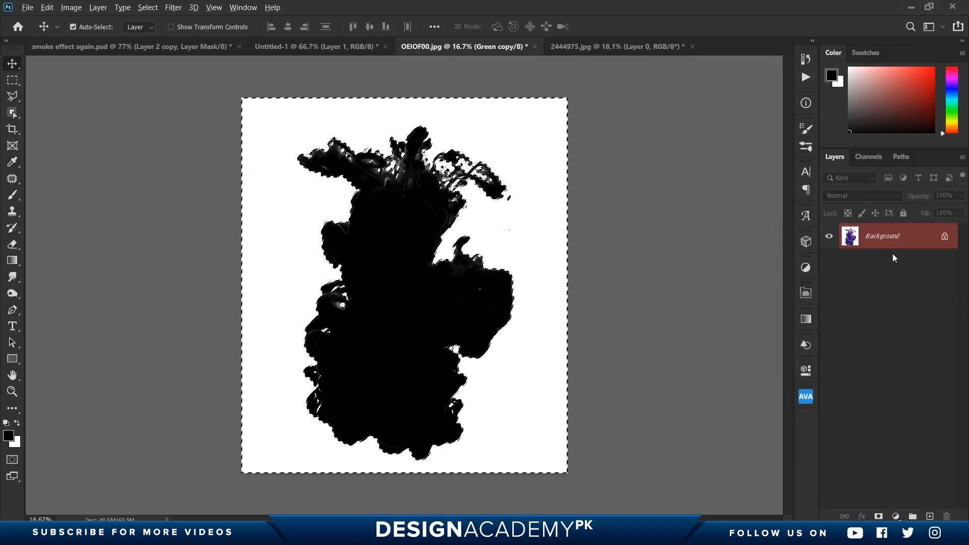
{"action": "left_click", "coordinate": [878, 516]}
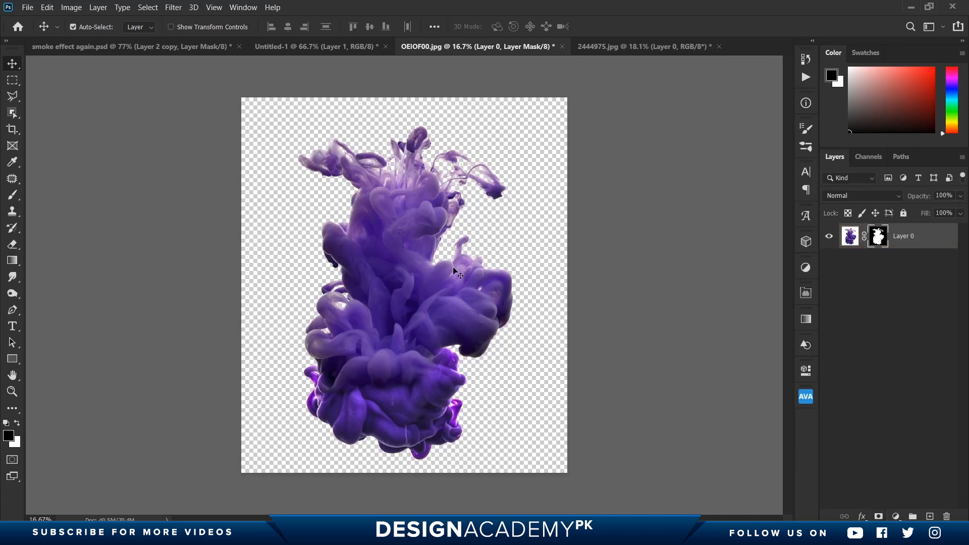
Convert the masked smoke layer to a smart object and move it into the Untitled-1 document
{"action": "right_click", "coordinate": [910, 237]}
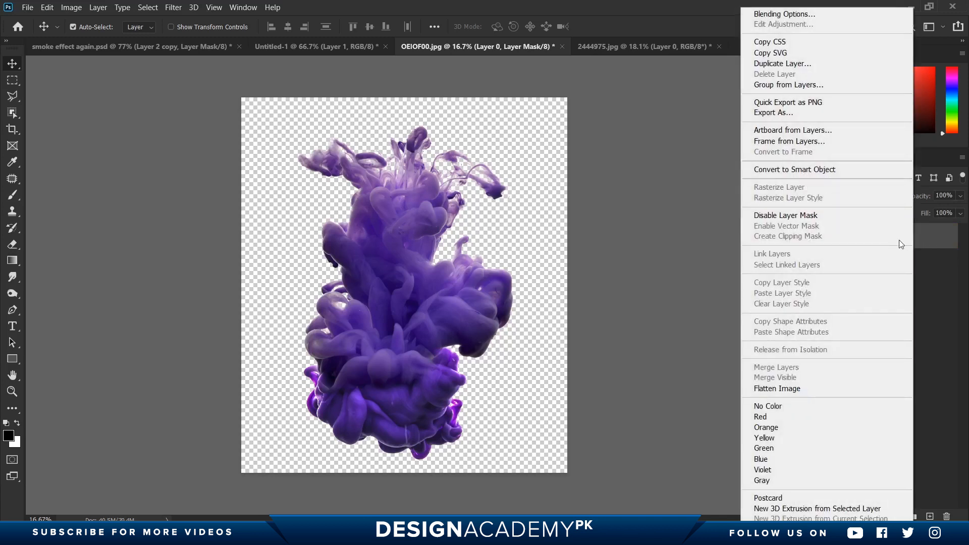
{"action": "left_click", "coordinate": [793, 174]}
{"action": "left_click_drag", "start_coordinate": [454, 274], "coordinate": [454, 308]}
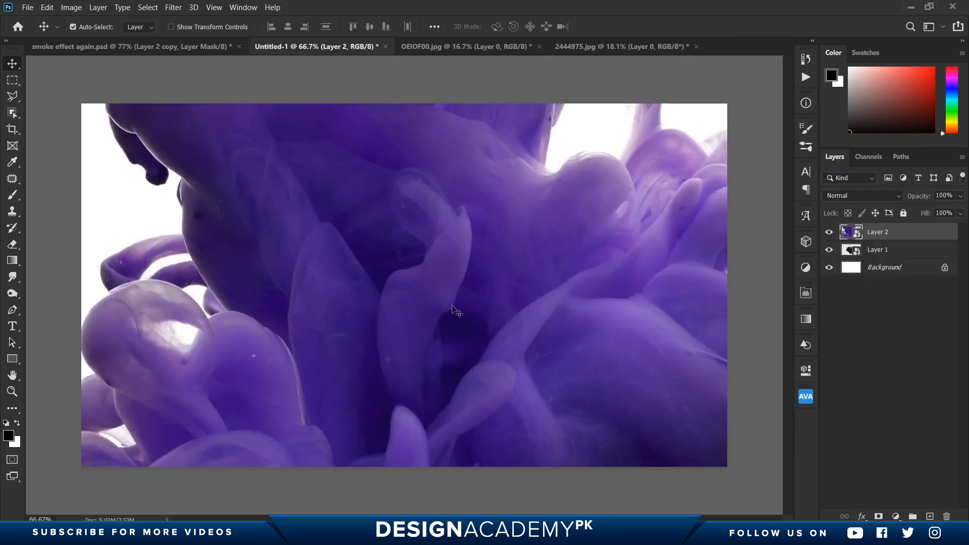
Scale the smoke layer to about 102.77%, rotate it 73.5 degrees and move it to the right half of the canvas
{"action": "left_click", "coordinate": [49, 7]}
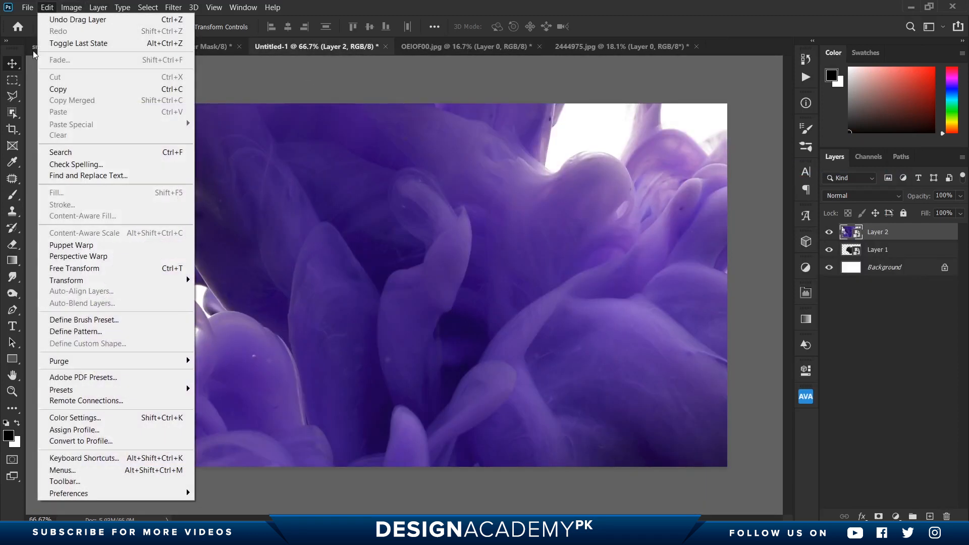
{"action": "left_click", "coordinate": [74, 268]}
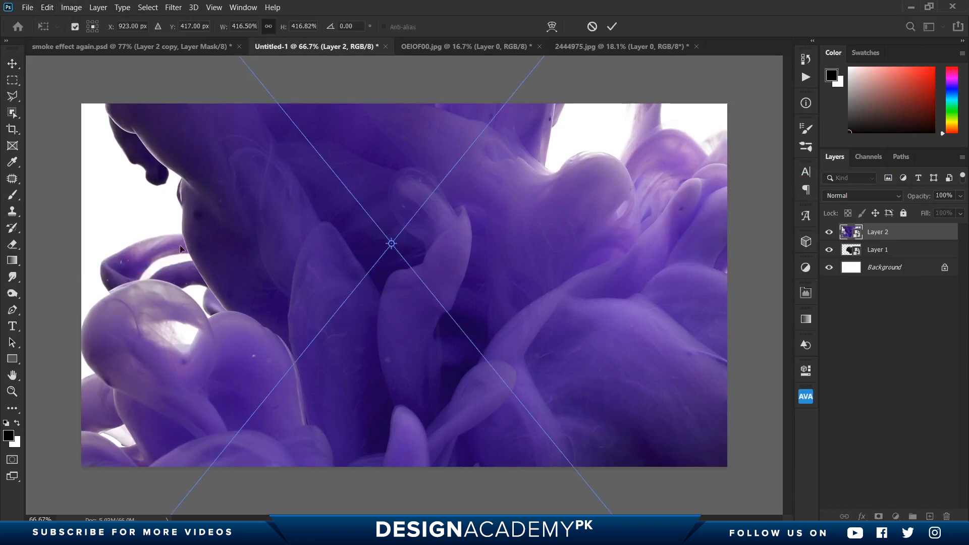
{"action": "left_click", "coordinate": [269, 26]}
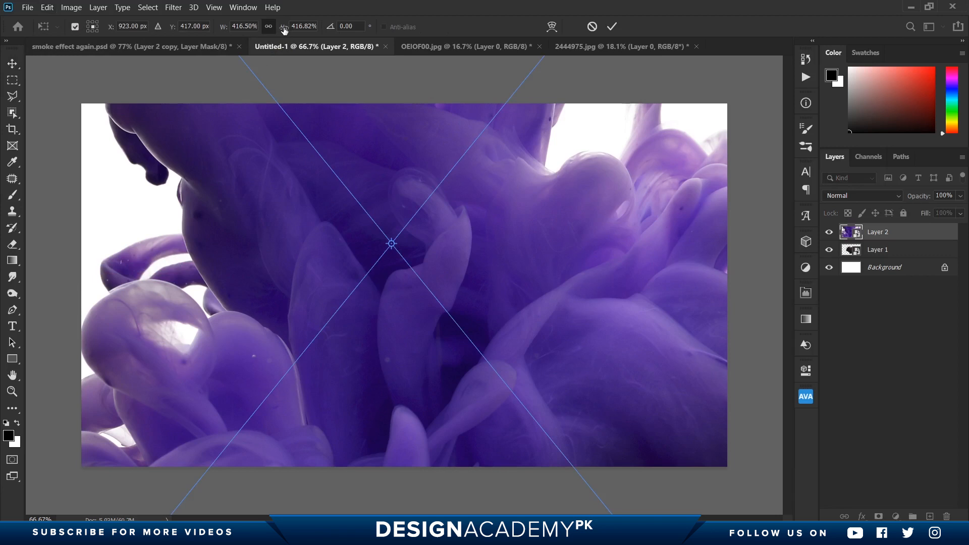
{"action": "left_click_drag", "start_coordinate": [284, 30], "coordinate": [80, 80]}
{"action": "left_click_drag", "start_coordinate": [532, 243], "coordinate": [445, 419]}
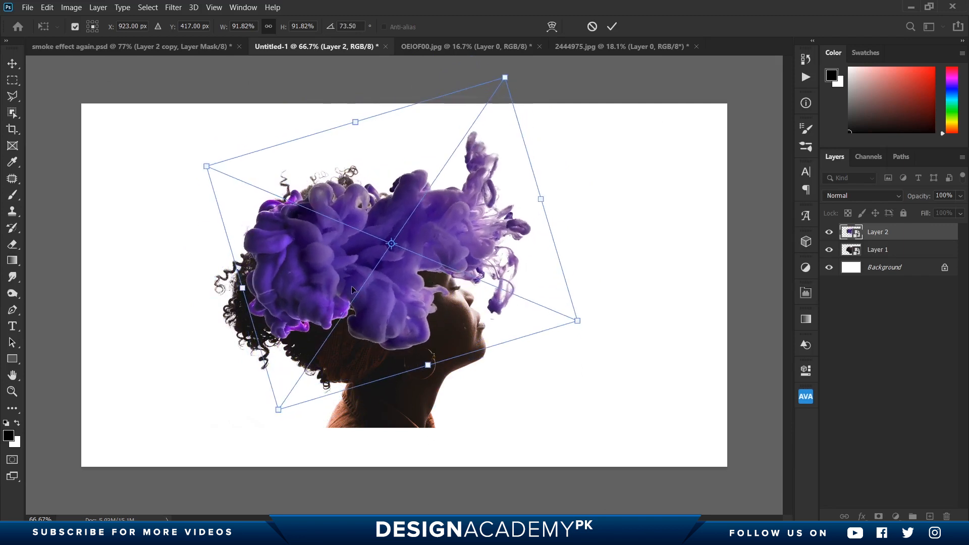
{"action": "left_click_drag", "start_coordinate": [575, 321], "coordinate": [625, 333]}
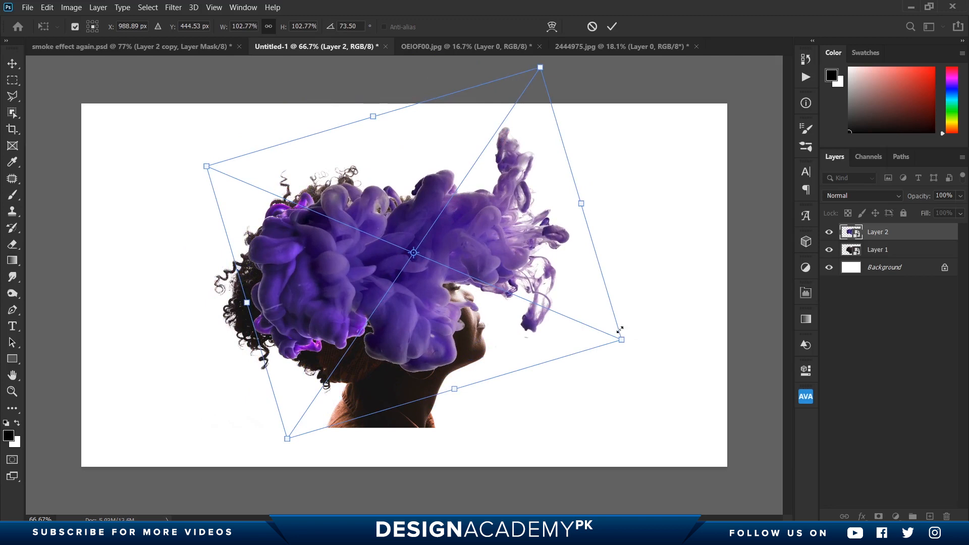
{"action": "key", "text": "Return"}
{"action": "left_click_drag", "start_coordinate": [399, 263], "coordinate": [503, 269]}
Flip the portrait layer horizontally and place it in the lower left of the canvas
{"action": "left_click_drag", "start_coordinate": [312, 284], "coordinate": [174, 263]}
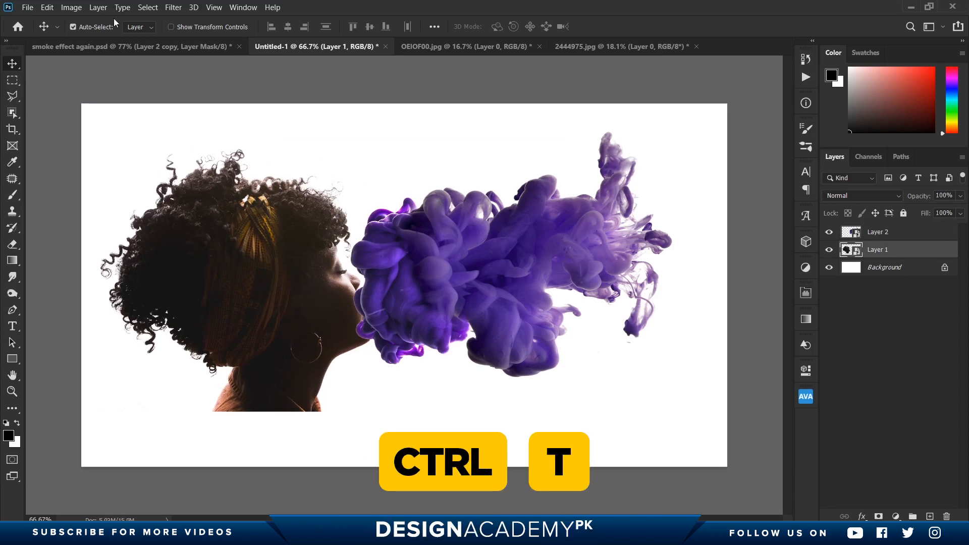
{"action": "left_click", "coordinate": [47, 7]}
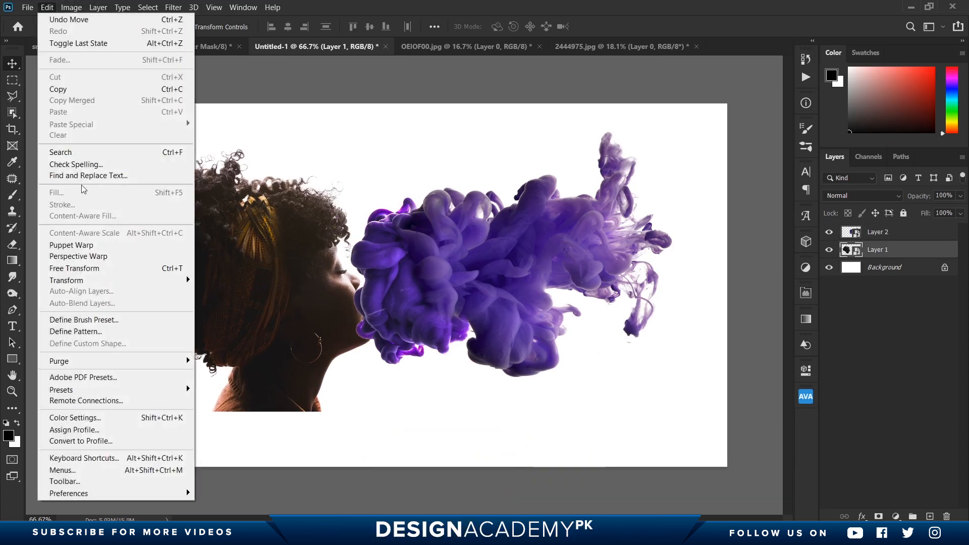
{"action": "left_click", "coordinate": [108, 267]}
{"action": "right_click", "coordinate": [263, 284]}
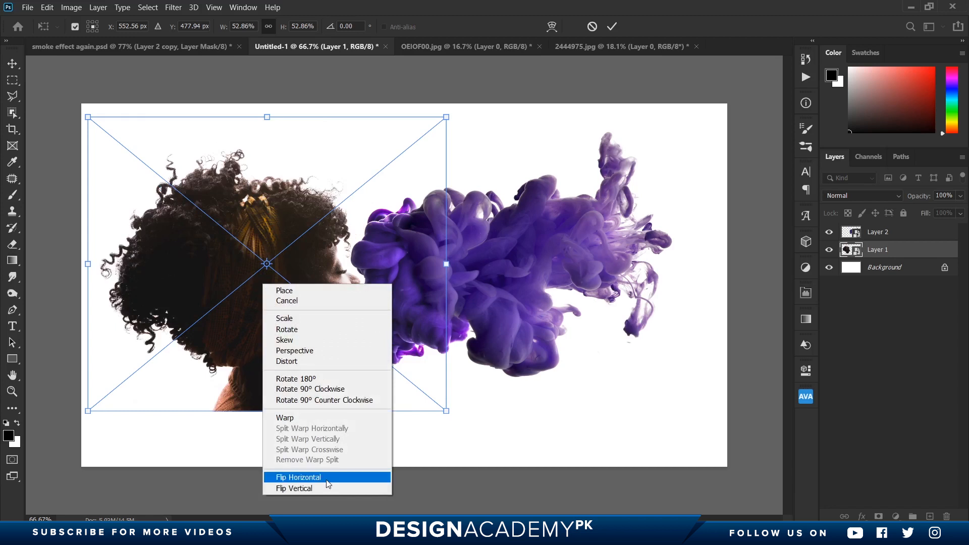
{"action": "left_click", "coordinate": [305, 477]}
{"action": "left_click_drag", "start_coordinate": [303, 309], "coordinate": [283, 334]}
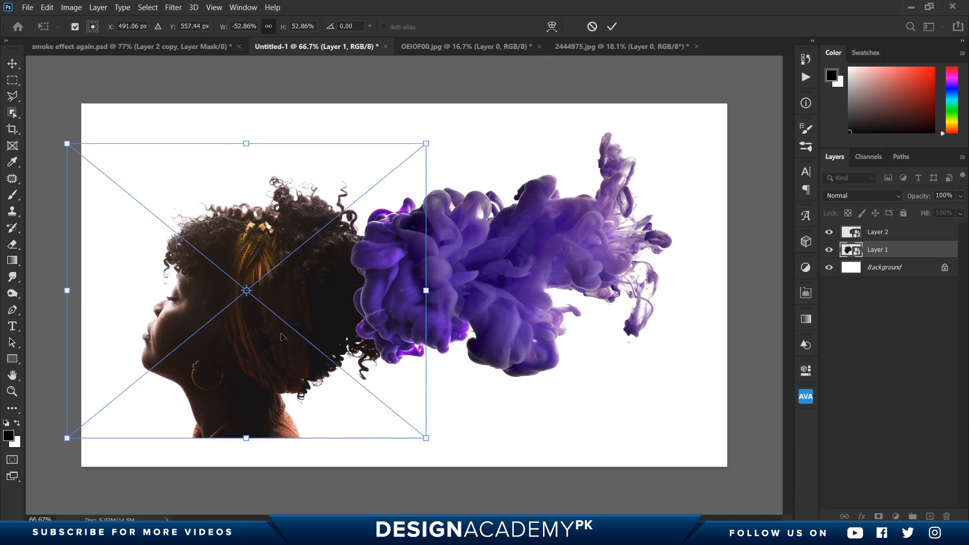
{"action": "left_click", "coordinate": [612, 26]}
Move the smoke over the woman's hair and enlarge it to about 119.31% so it trails off behind her head
{"action": "left_click_drag", "start_coordinate": [555, 271], "coordinate": [308, 283]}
{"action": "key", "text": "ctrl+t"}
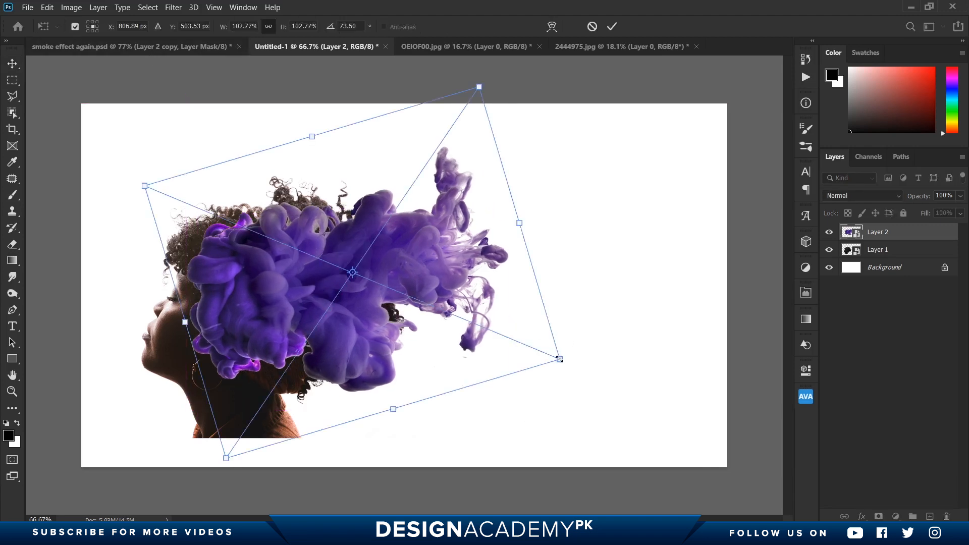
{"action": "left_click_drag", "start_coordinate": [559, 359], "coordinate": [640, 392]}
{"action": "mouse_move", "coordinate": [377, 299]}
{"action": "left_mouse_down"}
{"action": "mouse_move", "coordinate": [333, 278]}
{"action": "mouse_move", "coordinate": [367, 287]}
{"action": "left_mouse_up"}
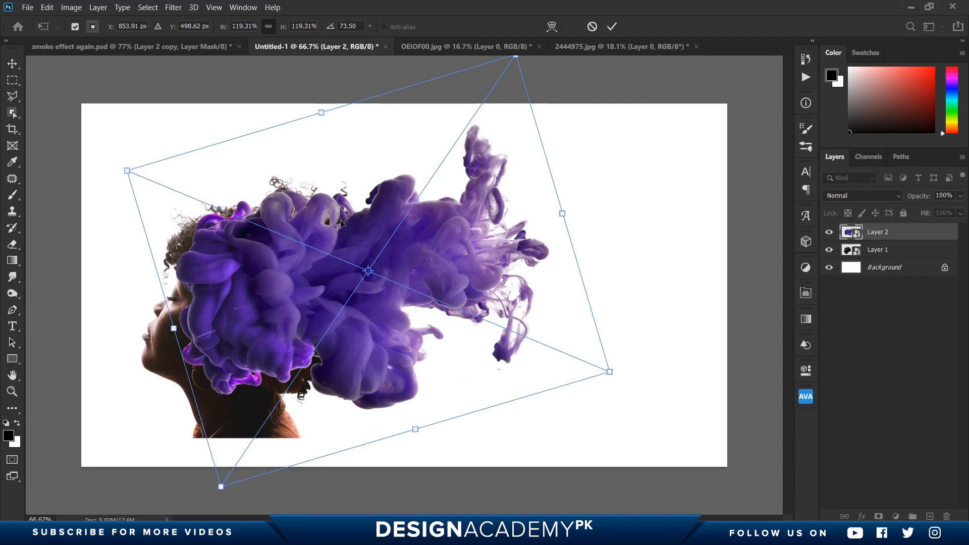
{"action": "left_click_drag", "start_coordinate": [284, 324], "coordinate": [281, 320]}
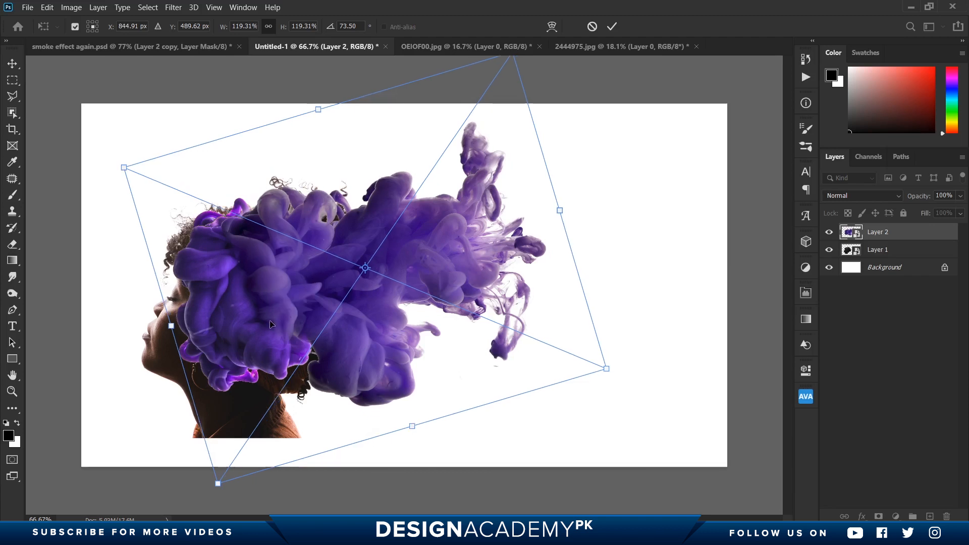
{"action": "key", "text": "Return"}
Duplicate Layer 2 and Layer 1 together and merge the two copies into one layer
{"action": "left_click", "coordinate": [888, 312]}
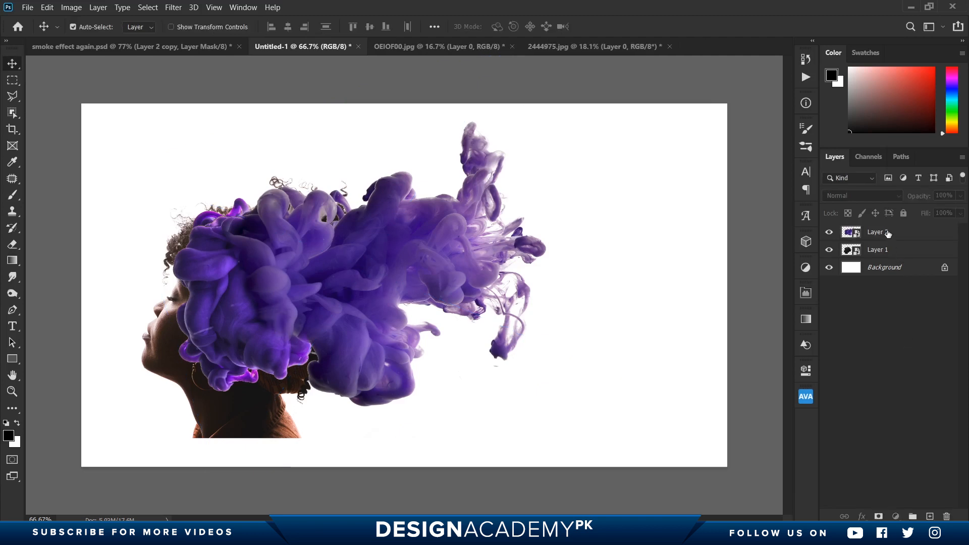
{"action": "left_click", "coordinate": [888, 235]}
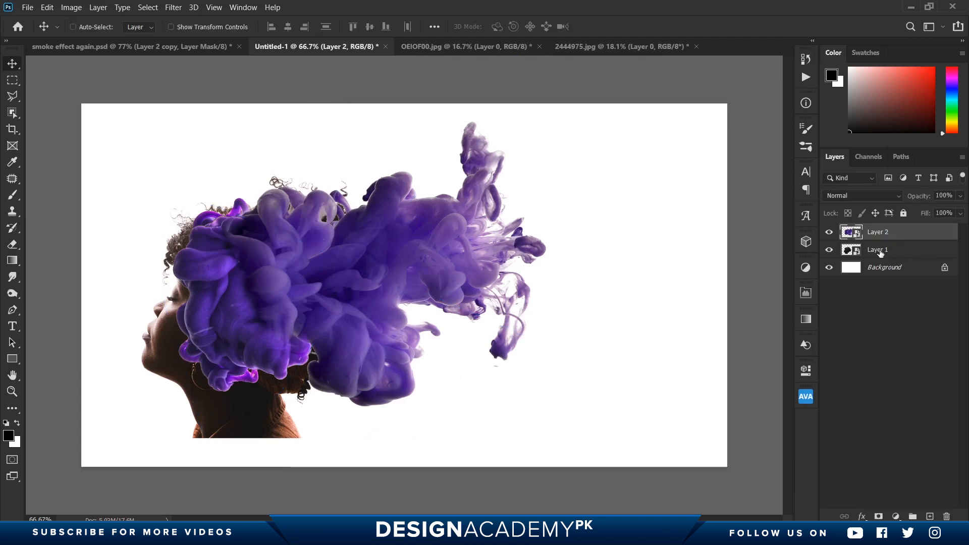
{"action": "left_click", "coordinate": [896, 252], "text": "shift"}
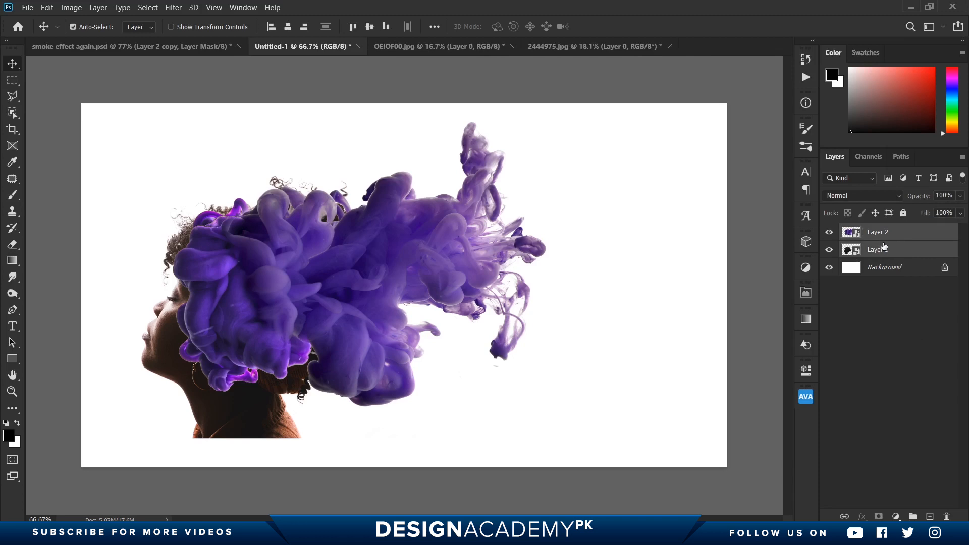
{"action": "left_click", "coordinate": [98, 7]}
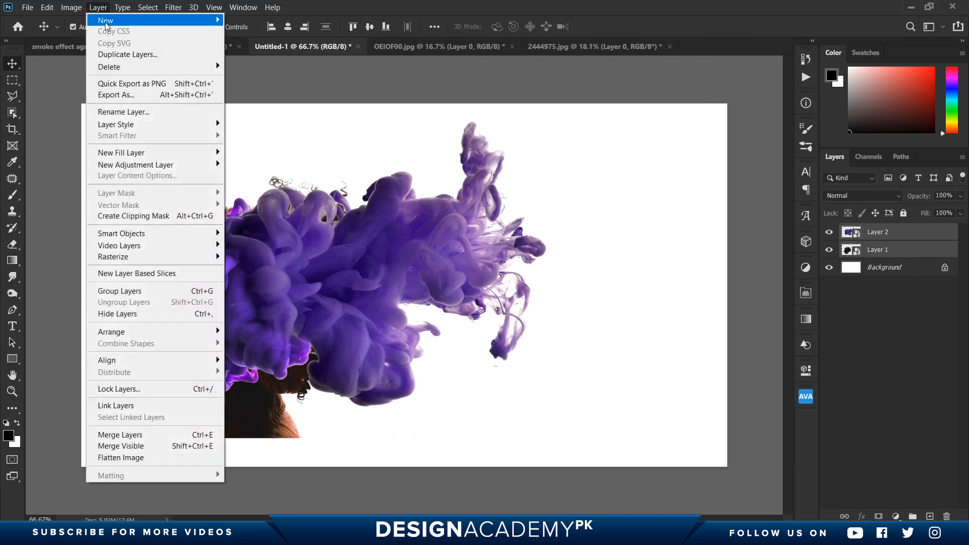
{"action": "mouse_move", "coordinate": [115, 25]}
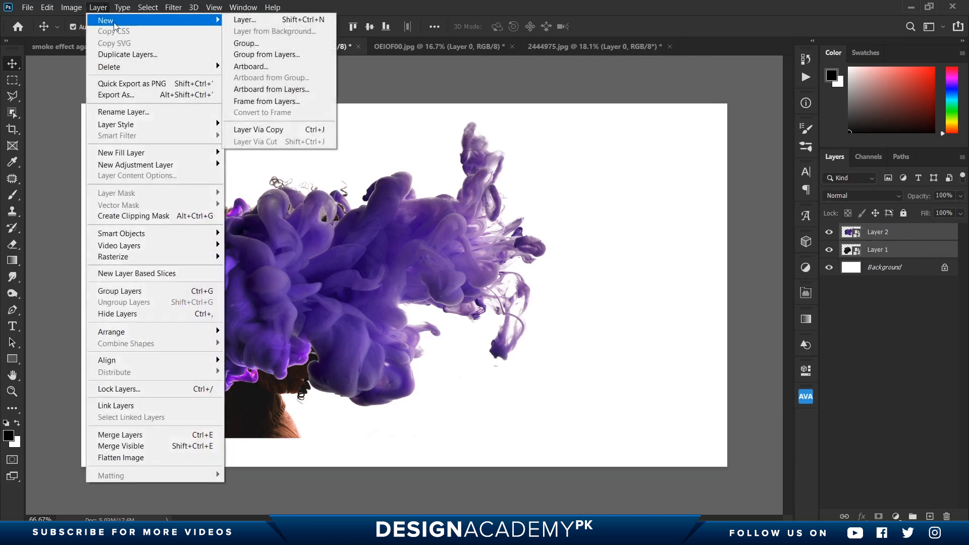
{"action": "left_click", "coordinate": [309, 132]}
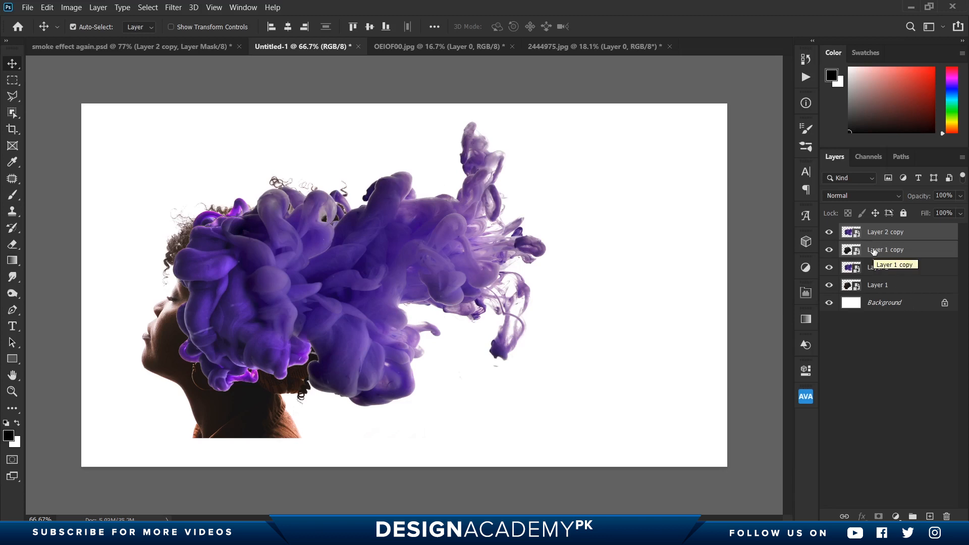
{"action": "left_click", "coordinate": [98, 7]}
{"action": "left_click", "coordinate": [186, 436]}
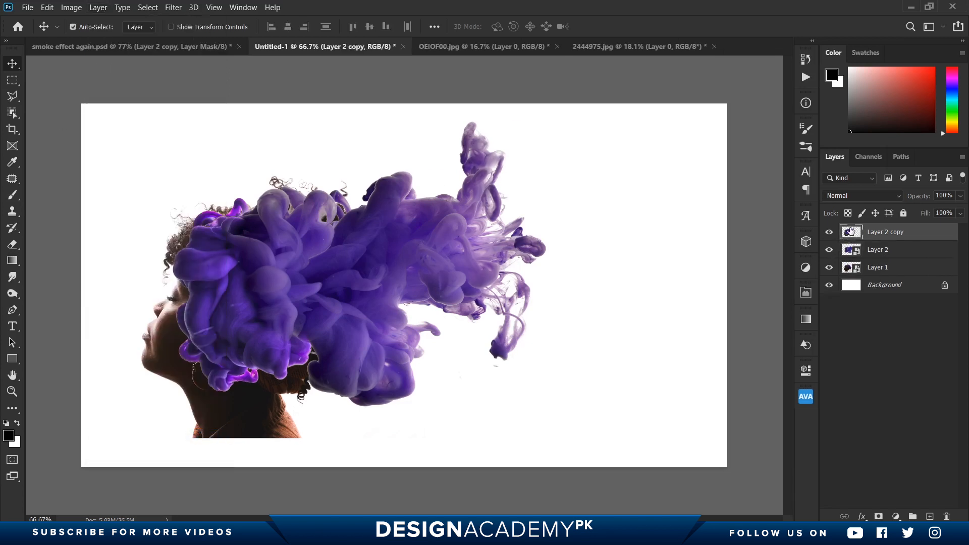
Hide the original portrait in Layer 1 and select the smoke in Layer 2
{"action": "left_click", "coordinate": [830, 267]}
{"action": "left_click", "coordinate": [887, 254]}
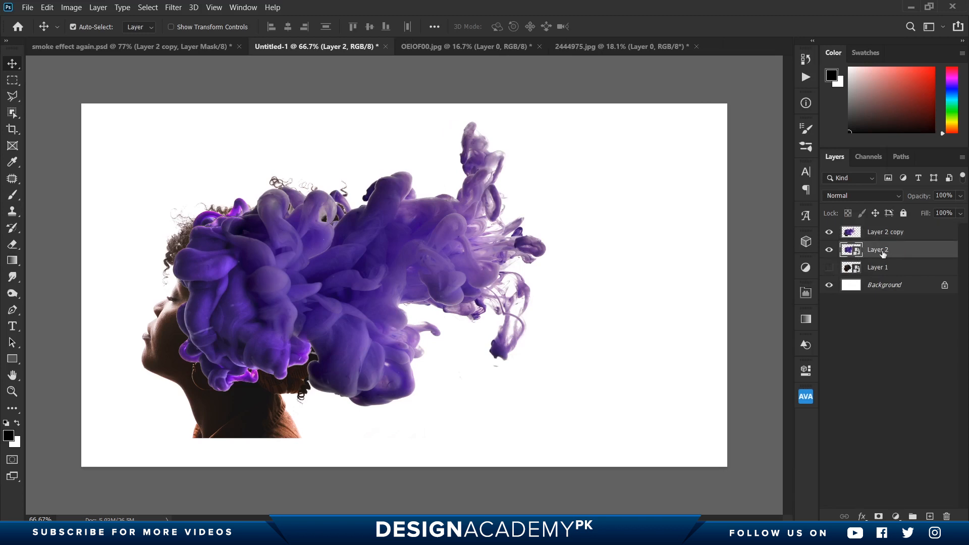